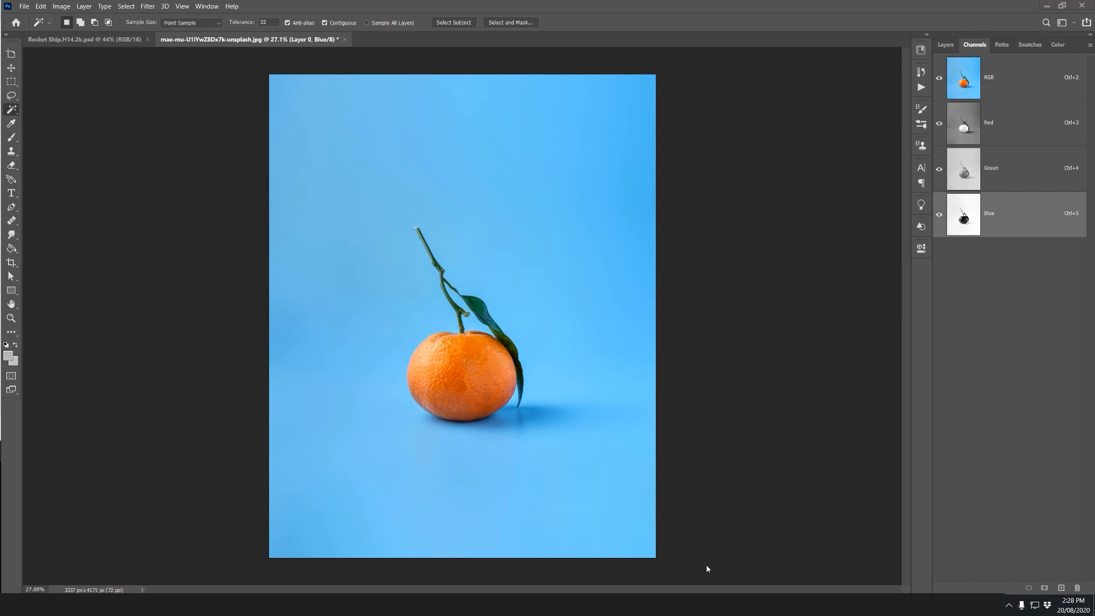
{"action": "scroll", "coordinate": [382, 407], "scroll_direction": "up", "scroll_amount": 2}
{"action": "scroll", "coordinate": [453, 367], "scroll_direction": "down", "scroll_amount": 1}
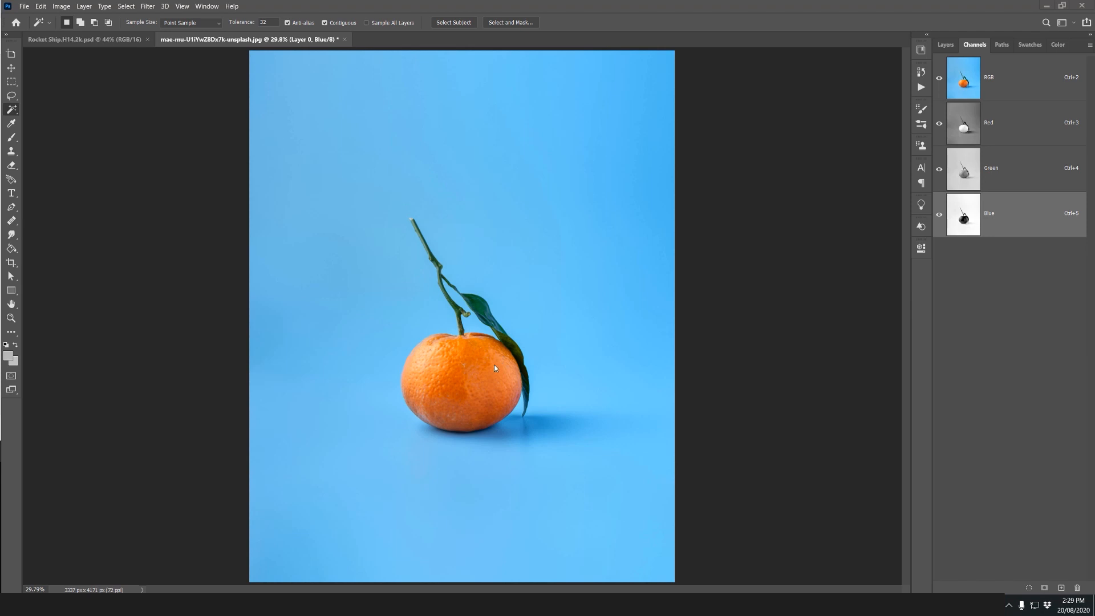
{"action": "scroll", "coordinate": [494, 364], "scroll_direction": "up", "scroll_amount": 6}
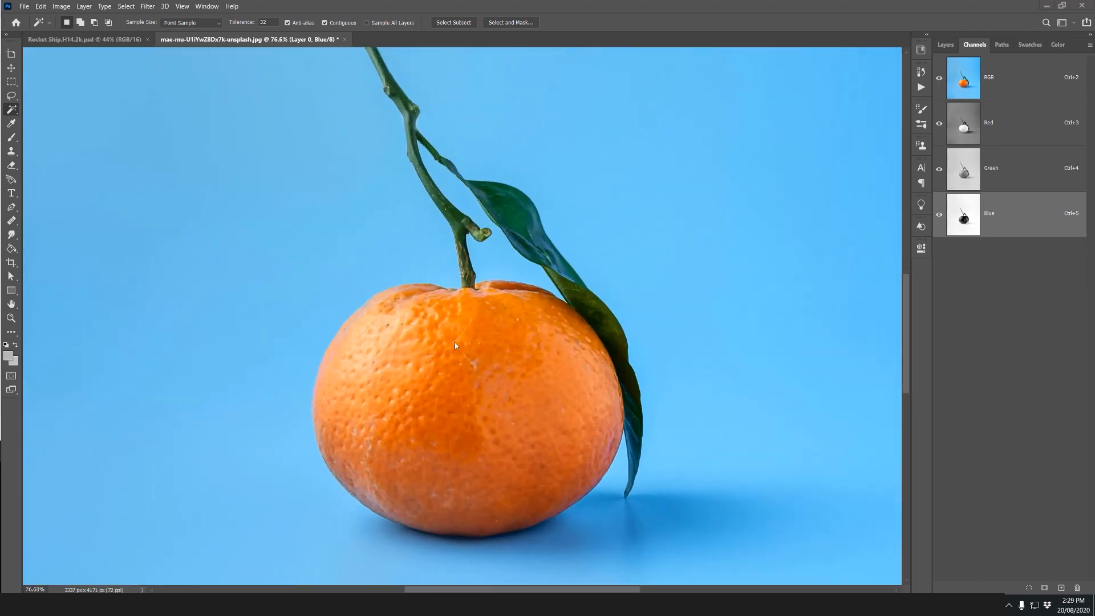
{"action": "scroll", "coordinate": [494, 193], "scroll_direction": "down", "scroll_amount": 6}
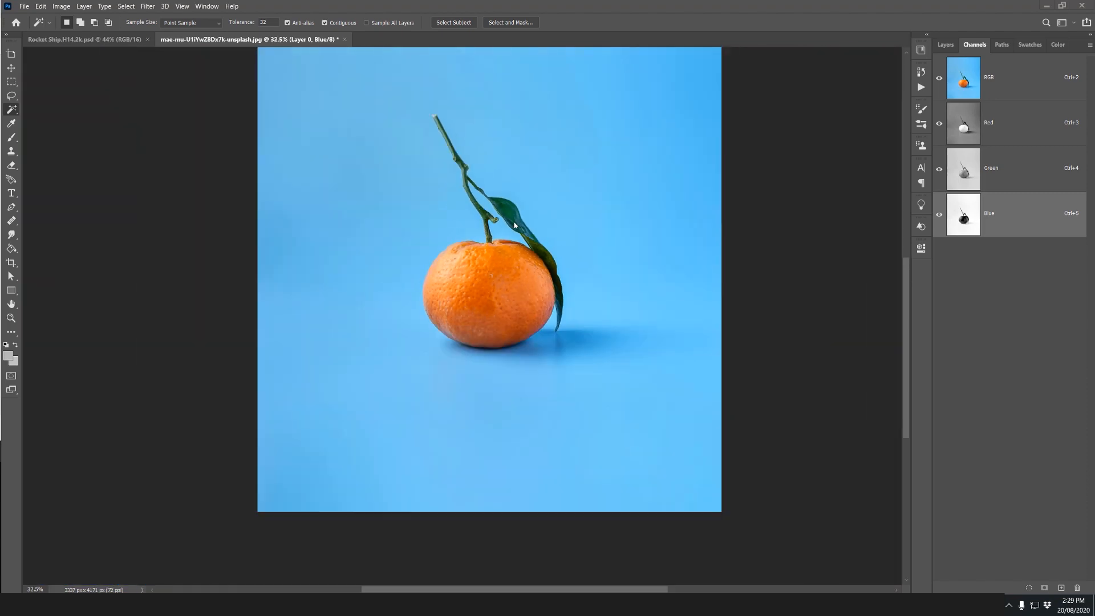
{"action": "scroll", "coordinate": [461, 338], "scroll_direction": "up", "scroll_amount": 1}
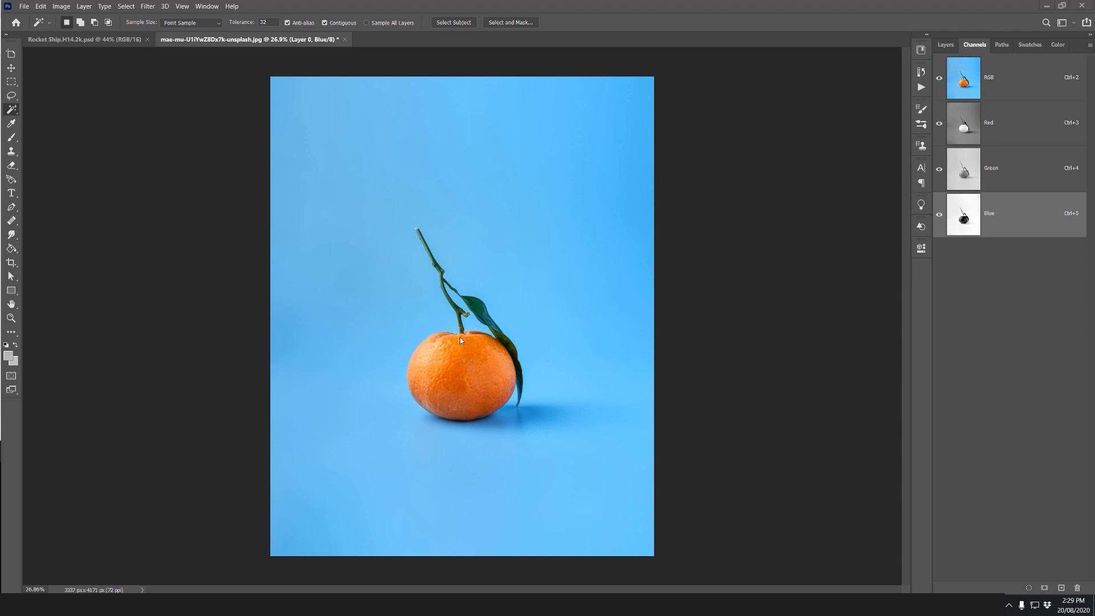
Step: Start a Color Range selection on Layer 0 using Sampled Colors with Fuzziness at 200
{"action": "left_click", "coordinate": [945, 45]}
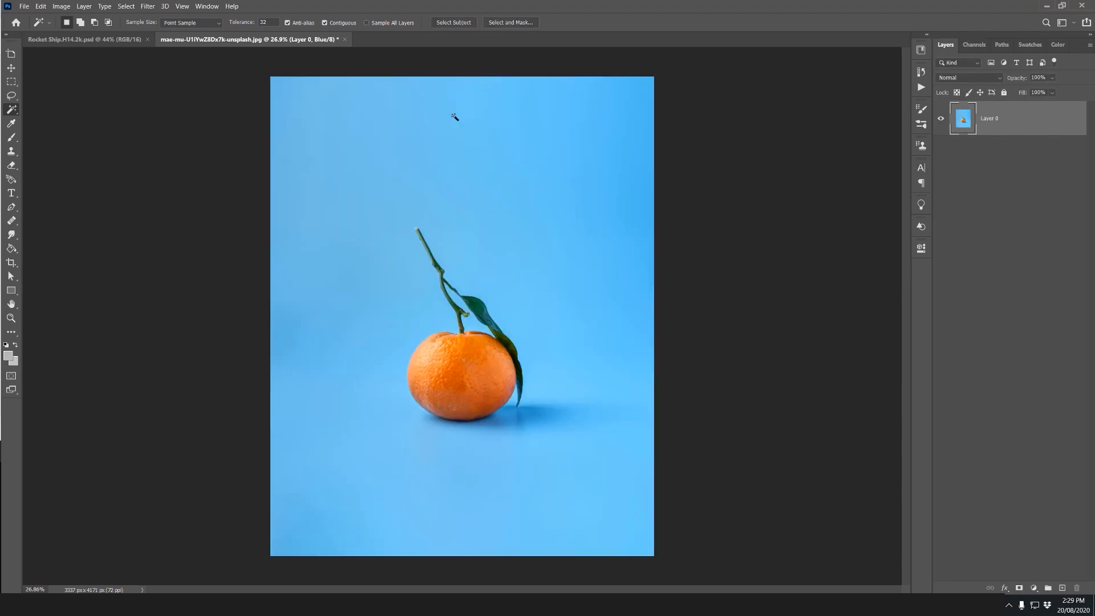
{"action": "left_click", "coordinate": [126, 6]}
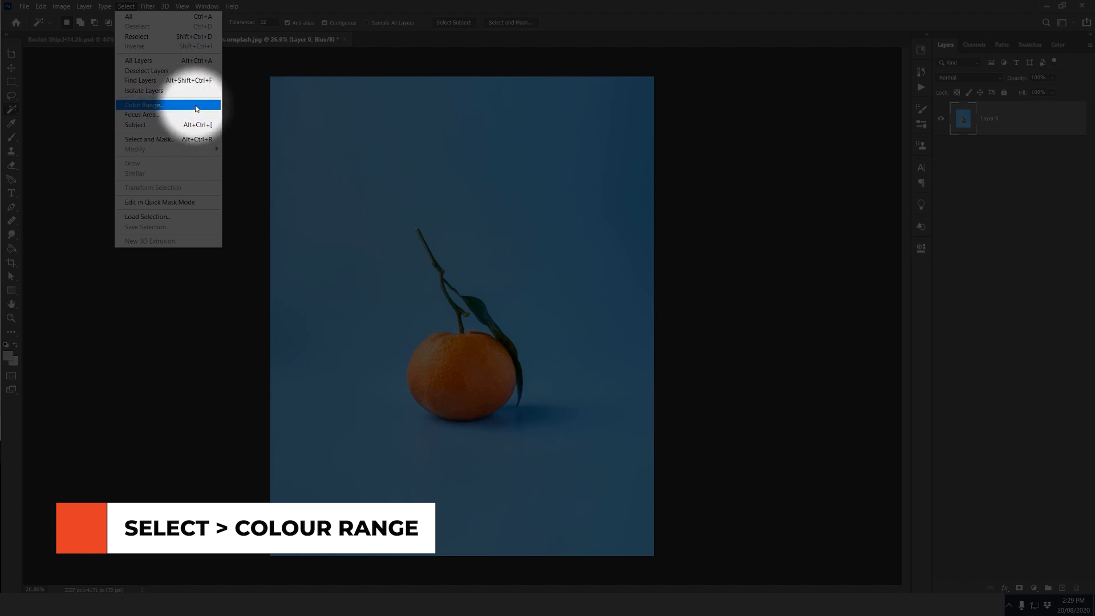
{"action": "left_click", "coordinate": [197, 107]}
{"action": "left_click_drag", "start_coordinate": [686, 183], "coordinate": [640, 166]}
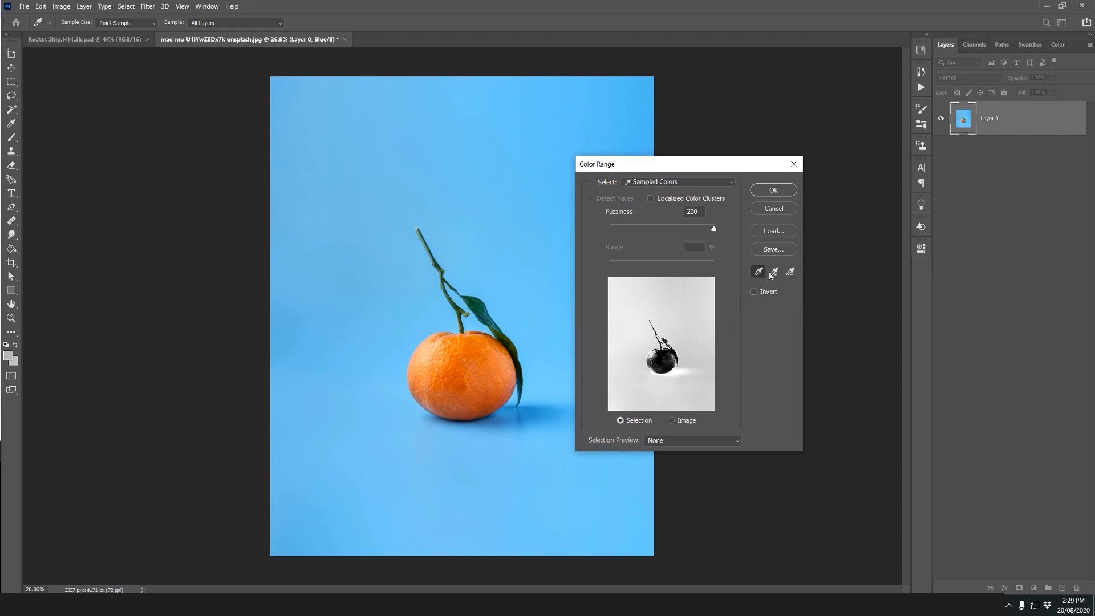
{"action": "left_click_drag", "start_coordinate": [715, 231], "coordinate": [736, 225]}
Step: Compare color samples from the blue background and the orange, settling on the orange's skin with Fuzziness at 200
{"action": "left_click", "coordinate": [438, 189]}
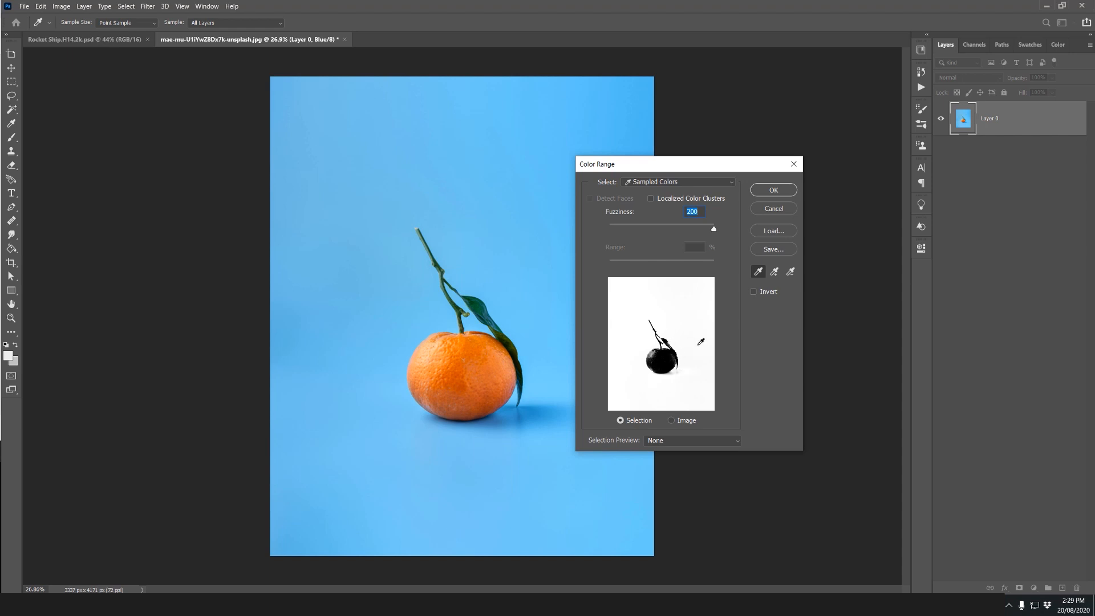
{"action": "left_click", "coordinate": [759, 274]}
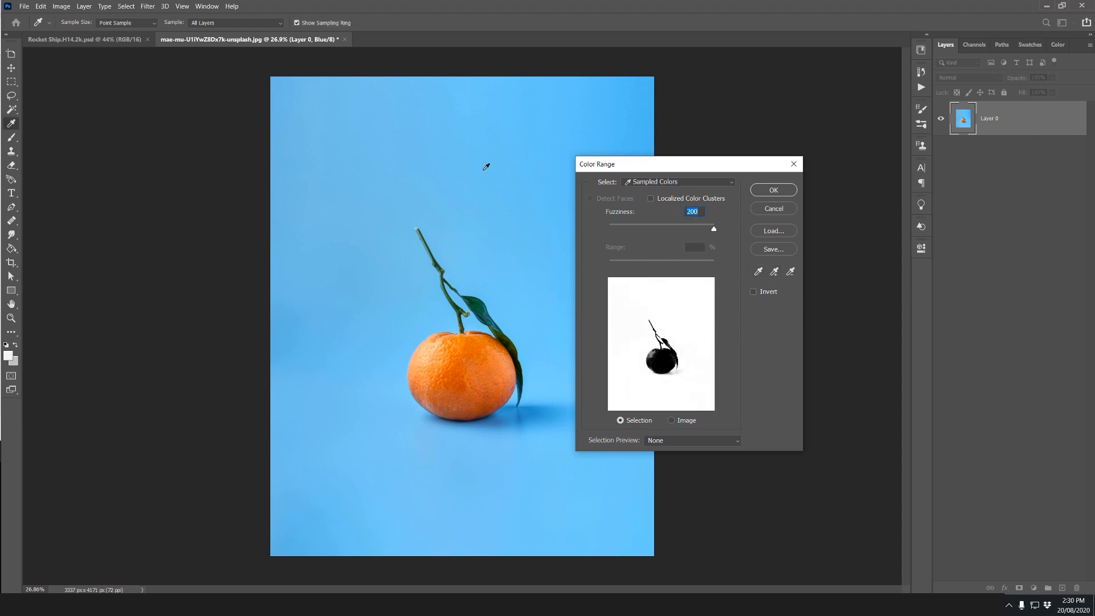
{"action": "left_click", "coordinate": [470, 372]}
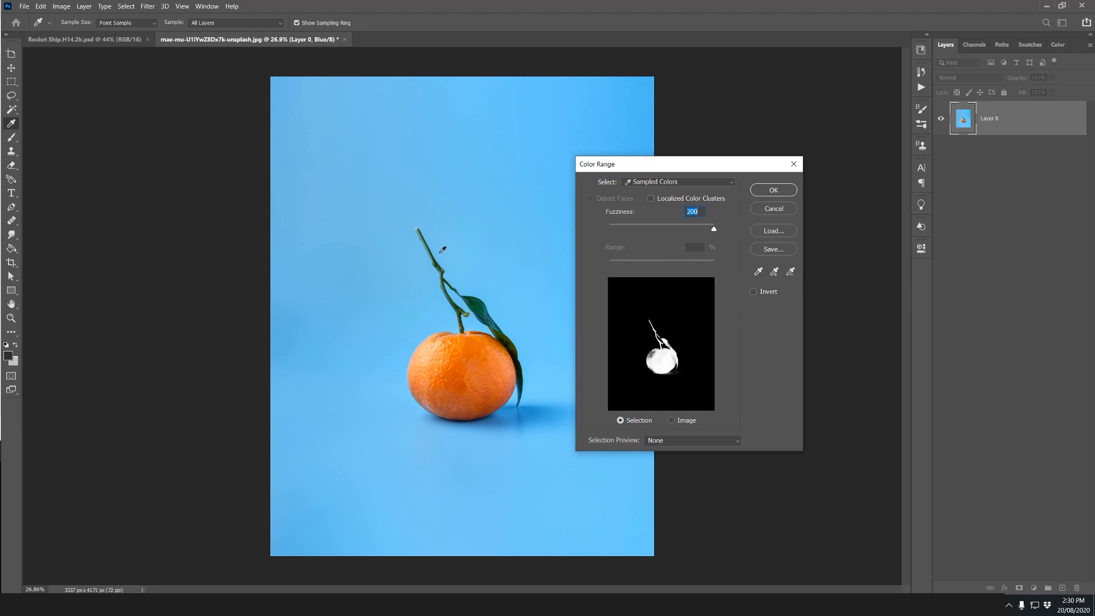
{"action": "left_click", "coordinate": [474, 222]}
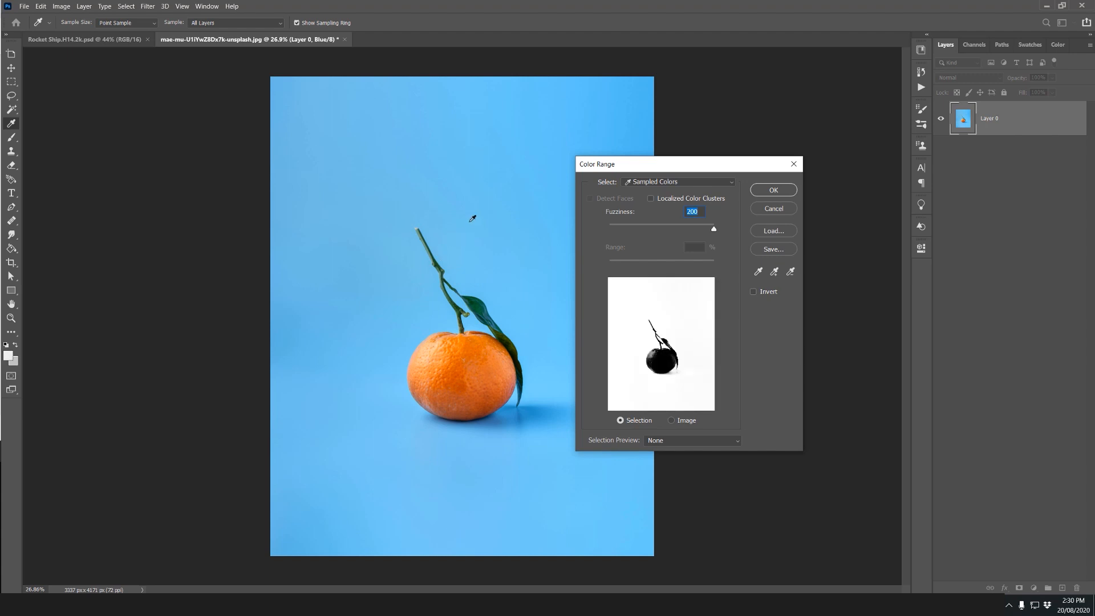
{"action": "left_click", "coordinate": [486, 368]}
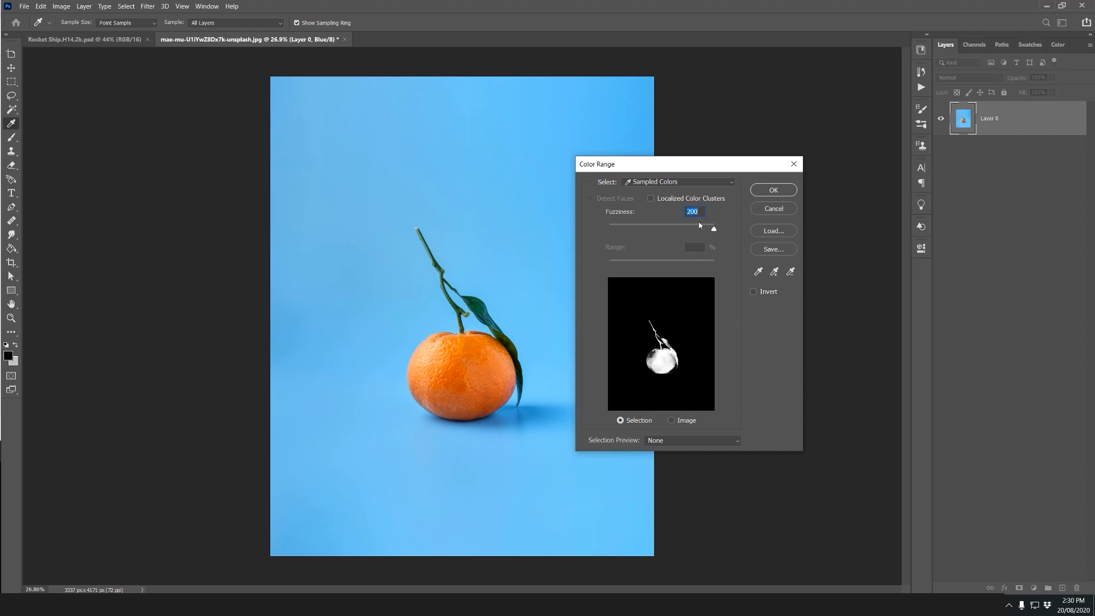
{"action": "mouse_move", "coordinate": [713, 230]}
{"action": "left_mouse_down"}
{"action": "mouse_move", "coordinate": [588, 239]}
{"action": "mouse_move", "coordinate": [723, 224]}
{"action": "left_mouse_up"}
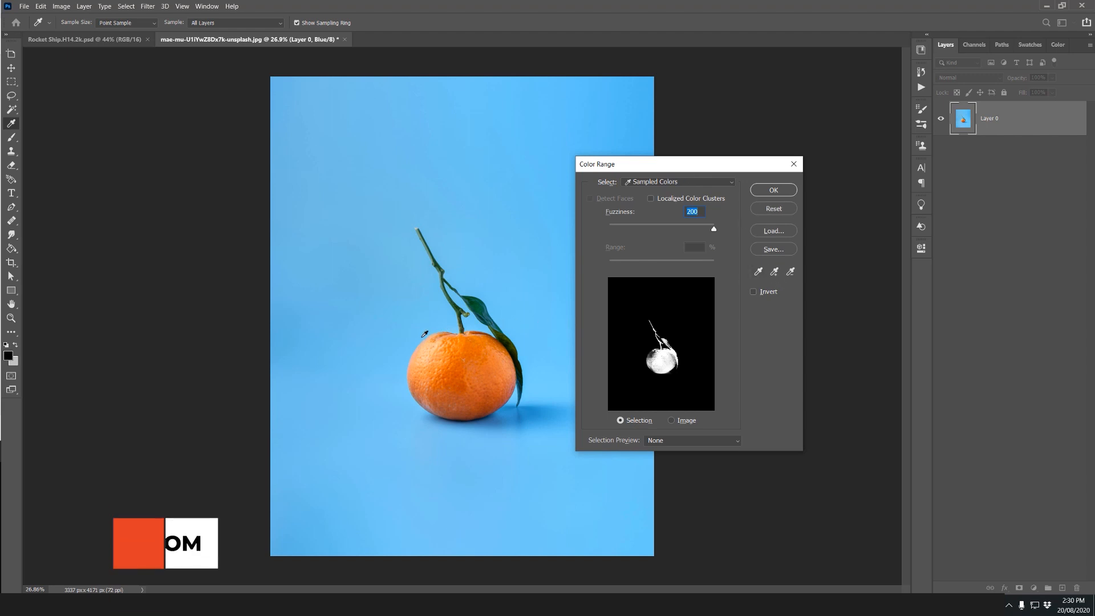
Step: Add the green of the stem to the sampled color range
{"action": "key", "text": "alt+z"}
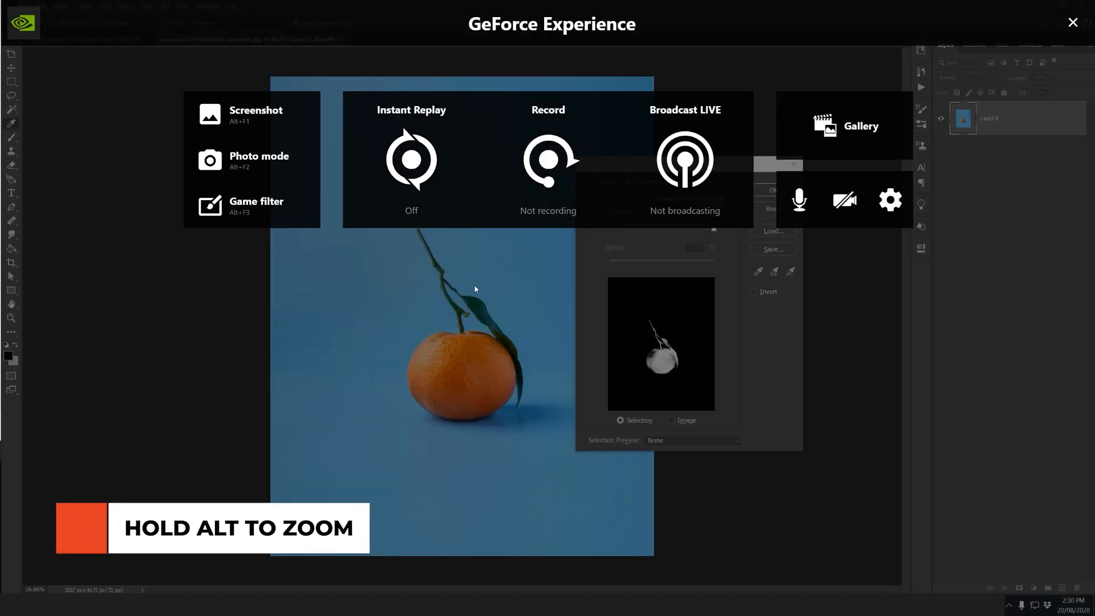
{"action": "key", "text": "alt+z"}
{"action": "scroll", "coordinate": [475, 289], "scroll_direction": "up", "scroll_amount": 2}
{"action": "scroll", "coordinate": [468, 308], "scroll_direction": "down", "scroll_amount": 2}
{"action": "scroll", "coordinate": [458, 331], "scroll_direction": "up", "scroll_amount": 3}
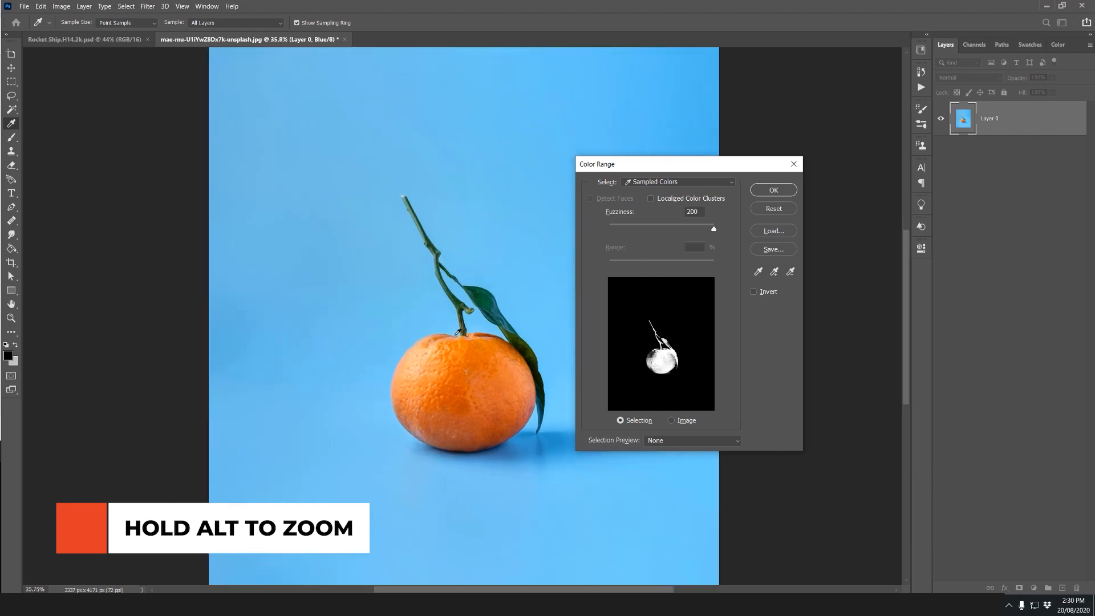
{"action": "scroll", "coordinate": [471, 294], "scroll_direction": "up", "scroll_amount": 3}
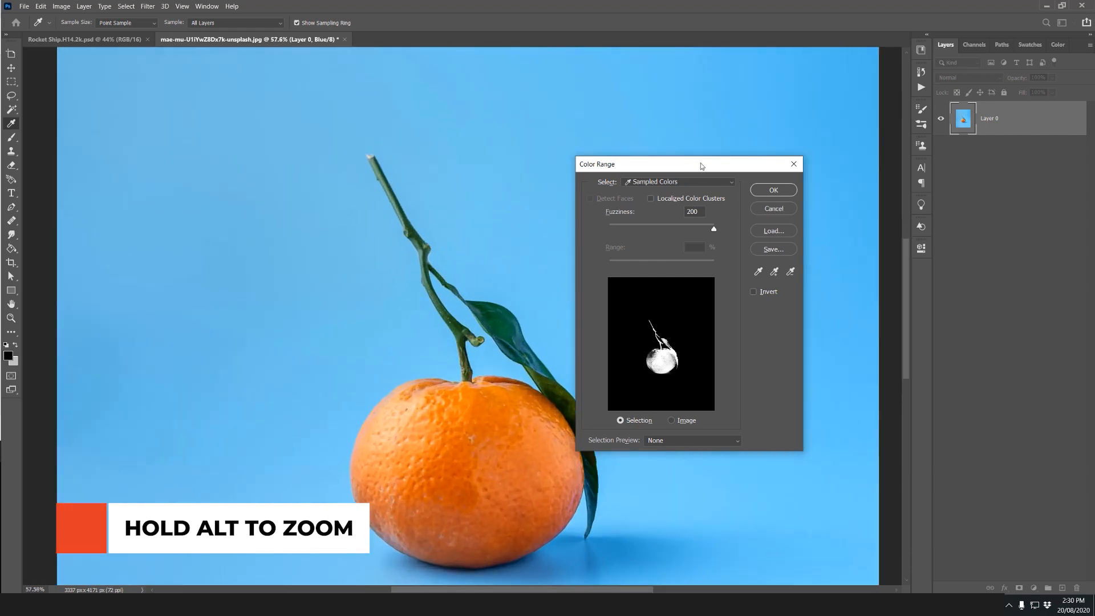
{"action": "left_click_drag", "start_coordinate": [704, 164], "coordinate": [766, 147]}
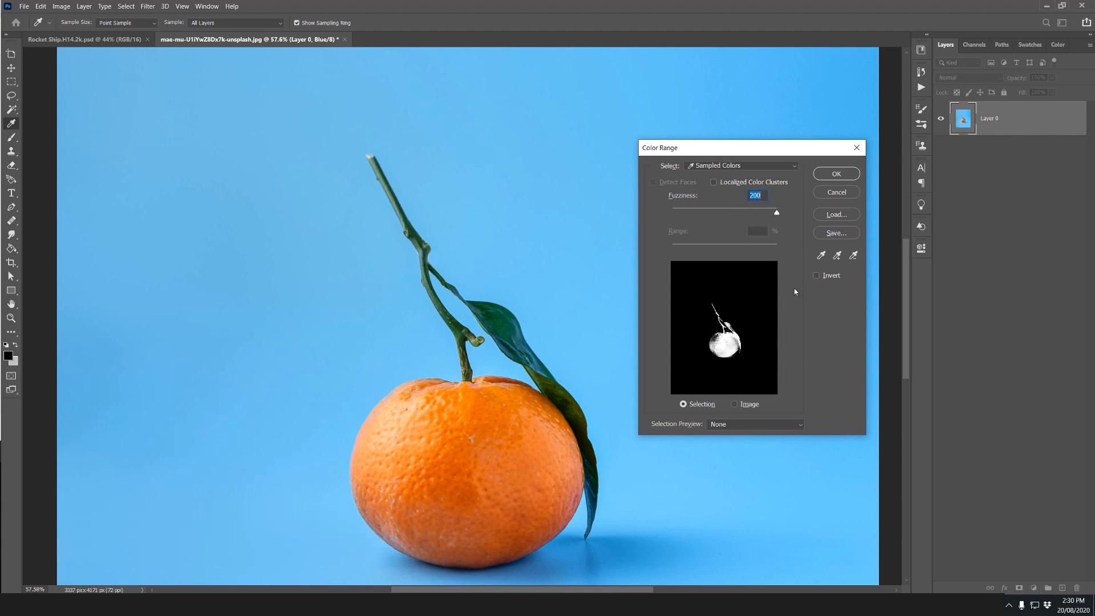
{"action": "left_click", "coordinate": [838, 256]}
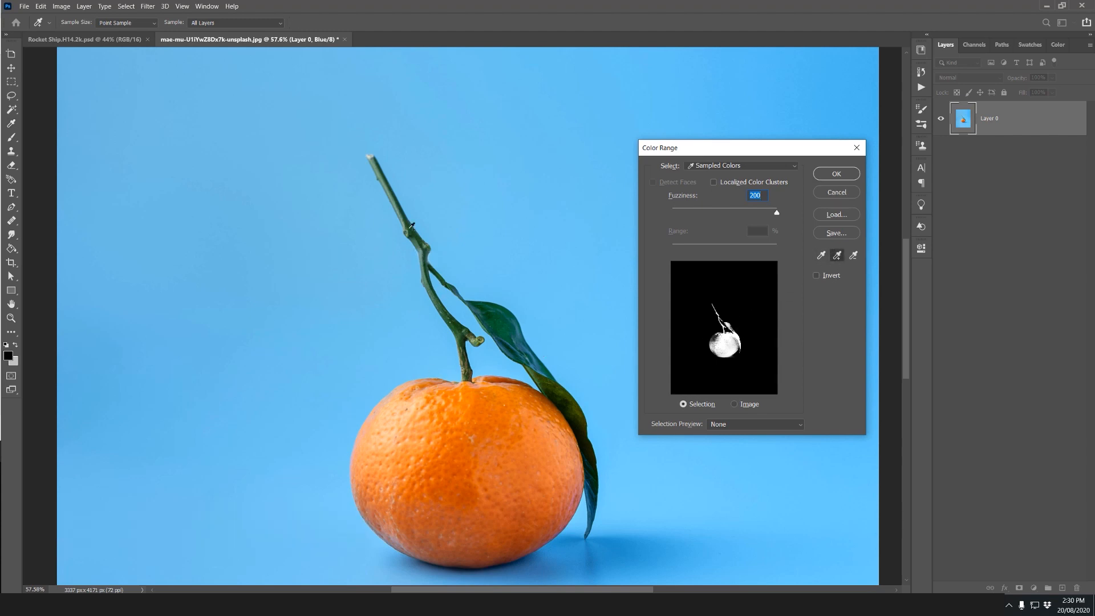
{"action": "left_click", "coordinate": [409, 231]}
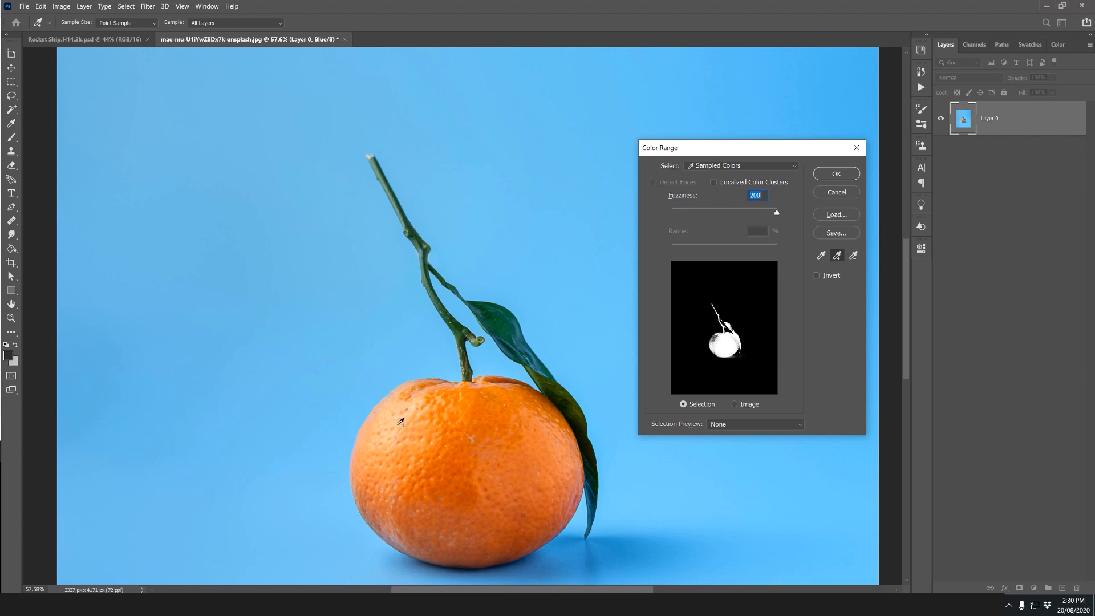
Step: Add more stem and orange-skin tones to the sampled range, undoing the first extra skin sample
{"action": "left_click", "coordinate": [397, 418]}
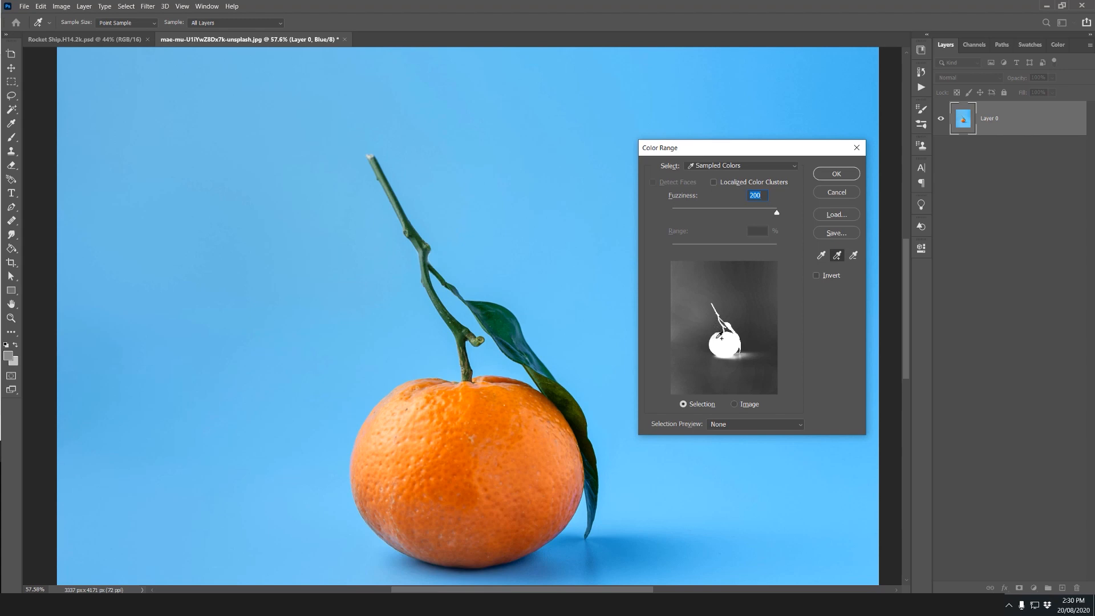
{"action": "key", "text": "ctrl"}
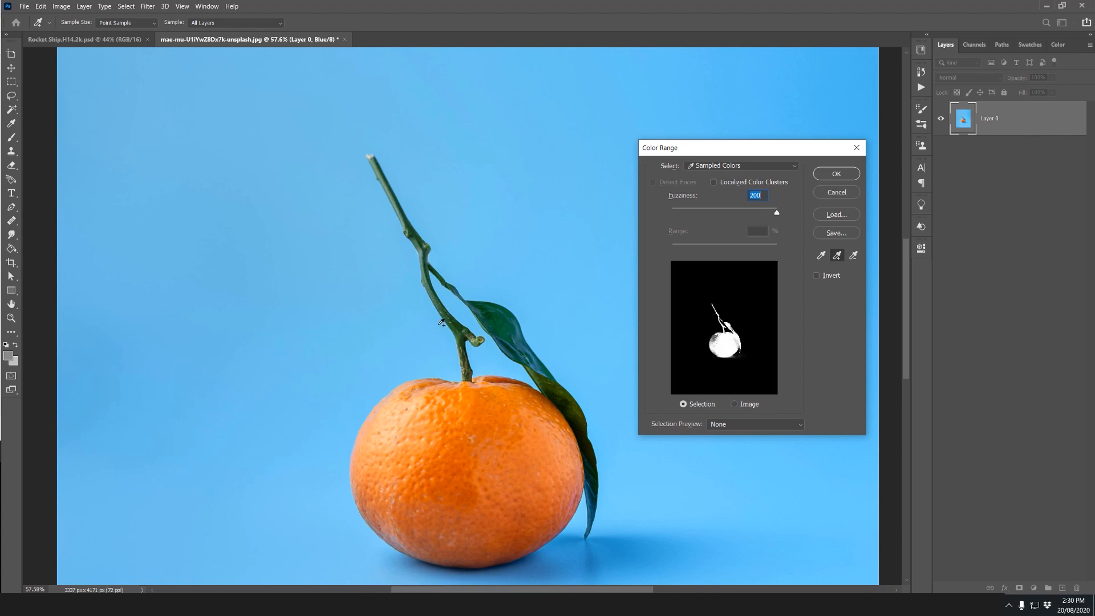
{"action": "left_click", "coordinate": [415, 230]}
{"action": "left_click", "coordinate": [499, 375]}
{"action": "left_click", "coordinate": [457, 422]}
{"action": "left_click", "coordinate": [425, 401]}
Step: Try subtracting sampled colors from the range on the image and the mask preview, and undo the subtractions
{"action": "left_click", "coordinate": [855, 260]}
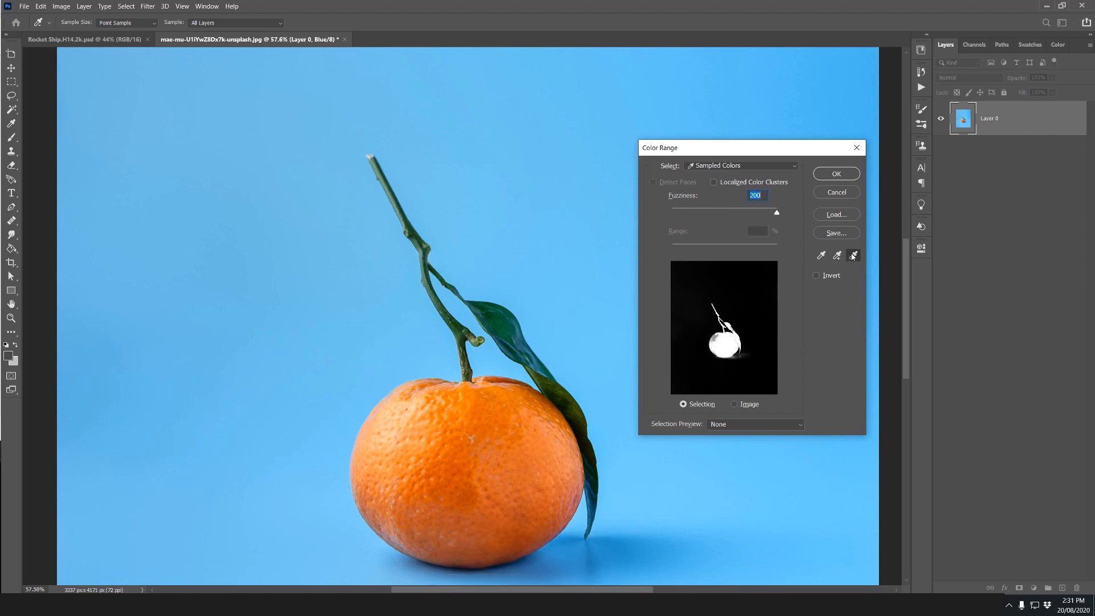
{"action": "left_click", "coordinate": [496, 448]}
{"action": "left_click", "coordinate": [495, 323]}
{"action": "left_click", "coordinate": [715, 337]}
{"action": "left_click", "coordinate": [734, 335]}
{"action": "left_click_drag", "start_coordinate": [787, 149], "coordinate": [737, 161]}
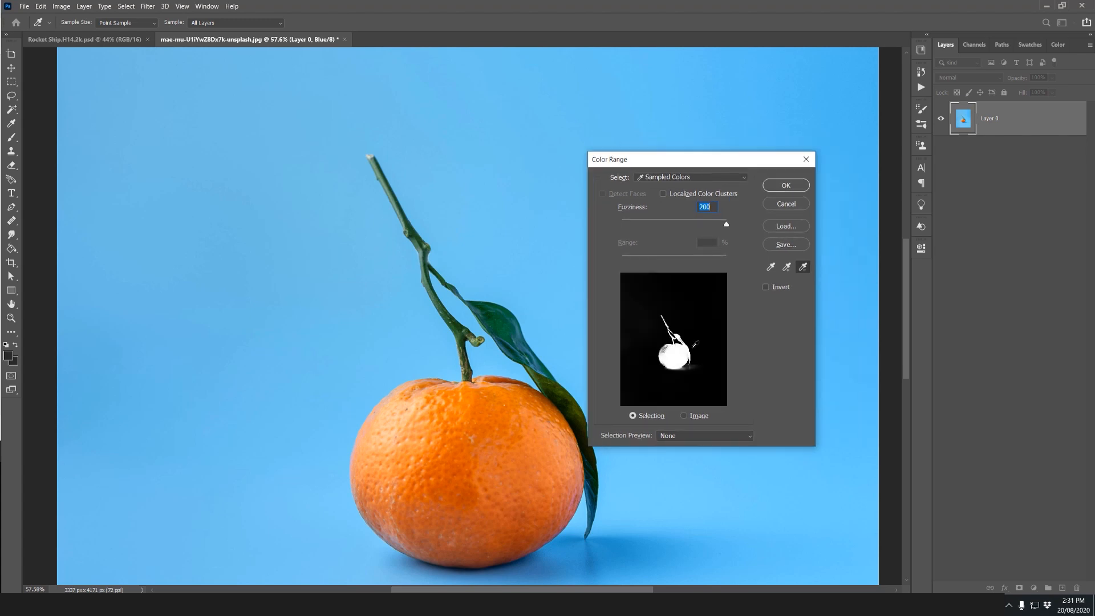
{"action": "left_click", "coordinate": [696, 343]}
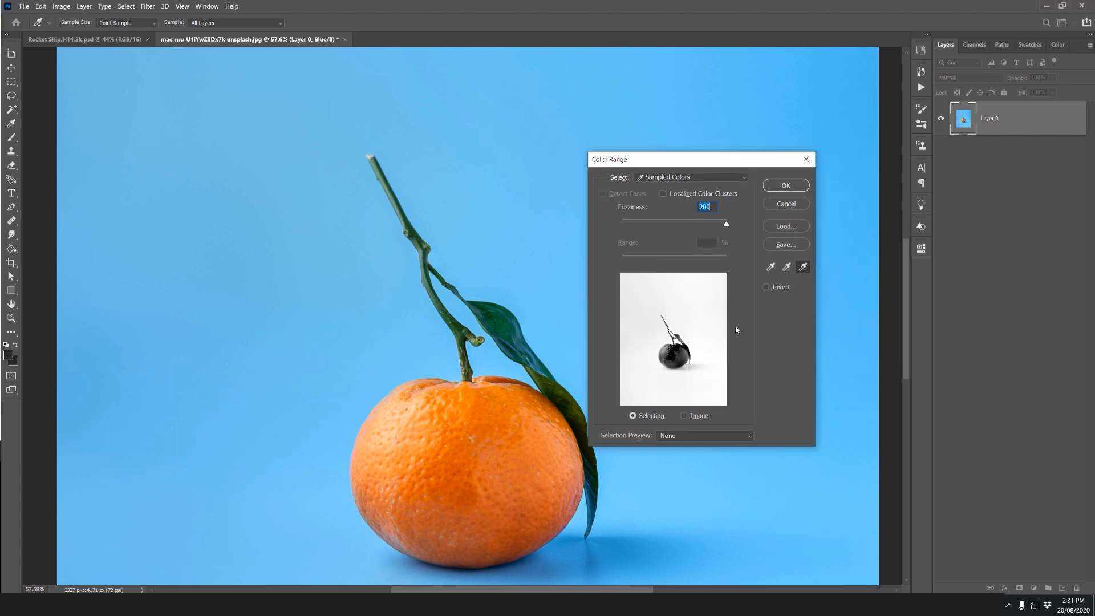
{"action": "key", "text": "ctrl+z"}
{"action": "key", "text": "ctrl+z"}
{"action": "key", "text": "ctrl+z"}
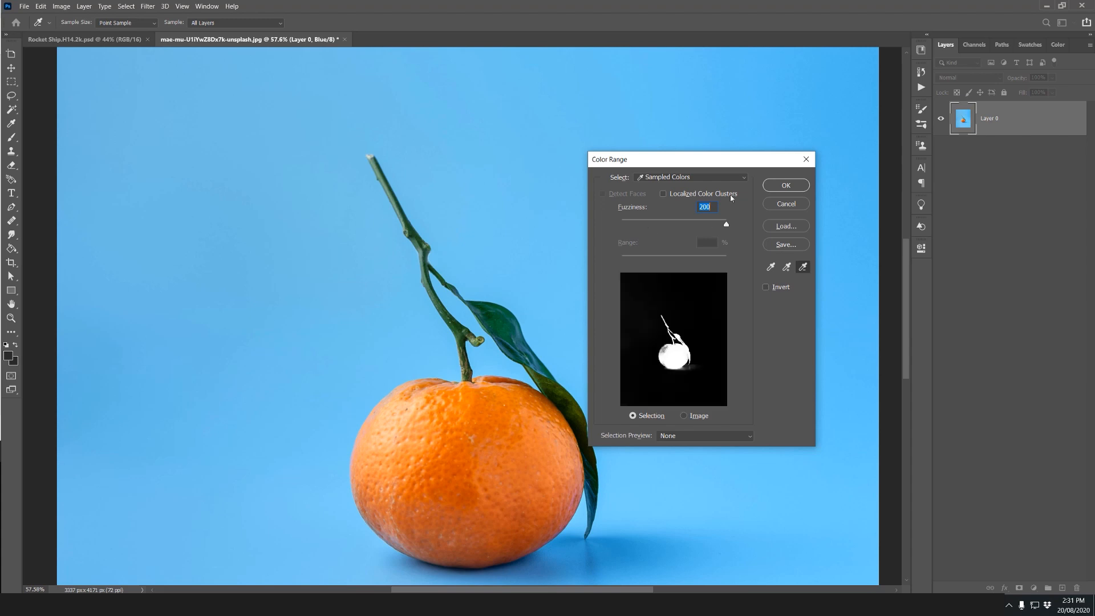
Step: Apply the Color Range to create a selection around the orange, stem and leaf
{"action": "left_click_drag", "start_coordinate": [738, 160], "coordinate": [762, 158]}
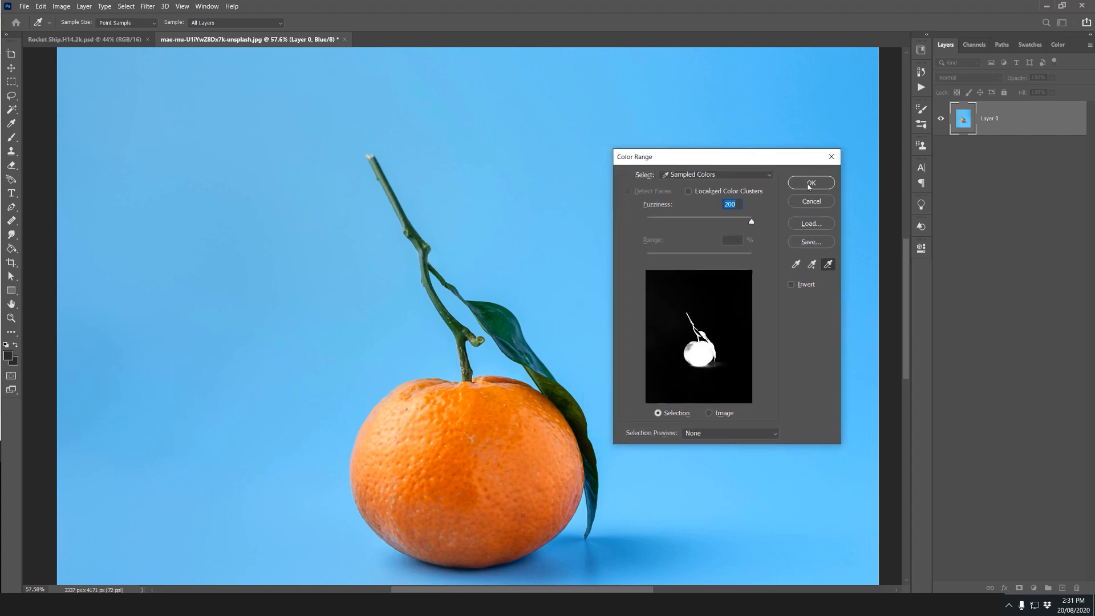
{"action": "left_click", "coordinate": [808, 183]}
{"action": "key", "text": "ctrl+0"}
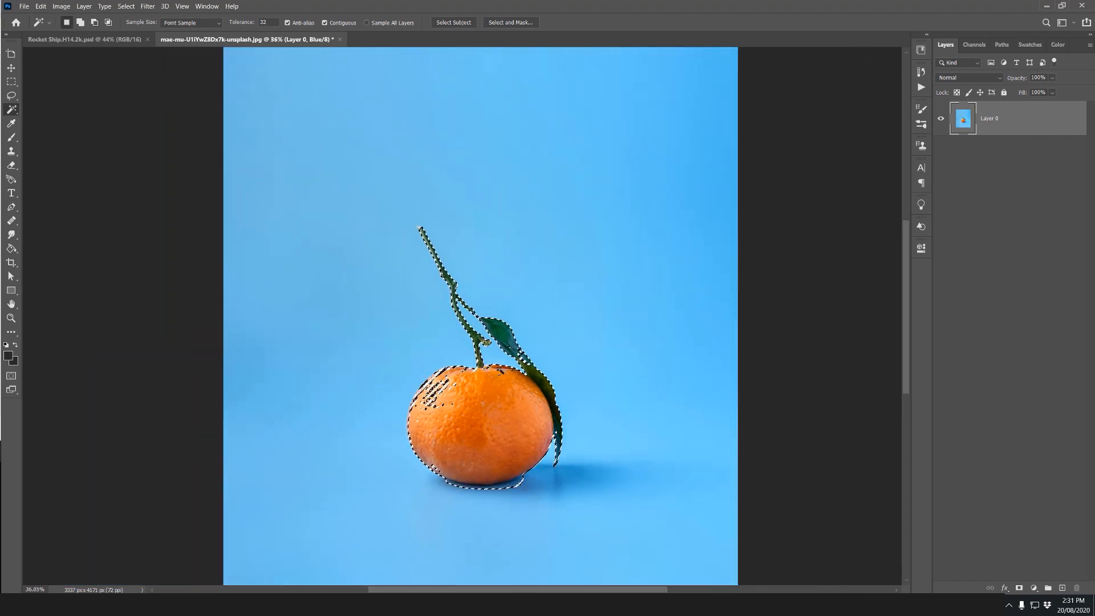
Step: Add the pale cut tip of the stem to the selection with the Lasso tool
{"action": "scroll", "coordinate": [450, 384], "scroll_direction": "up", "scroll_amount": 5}
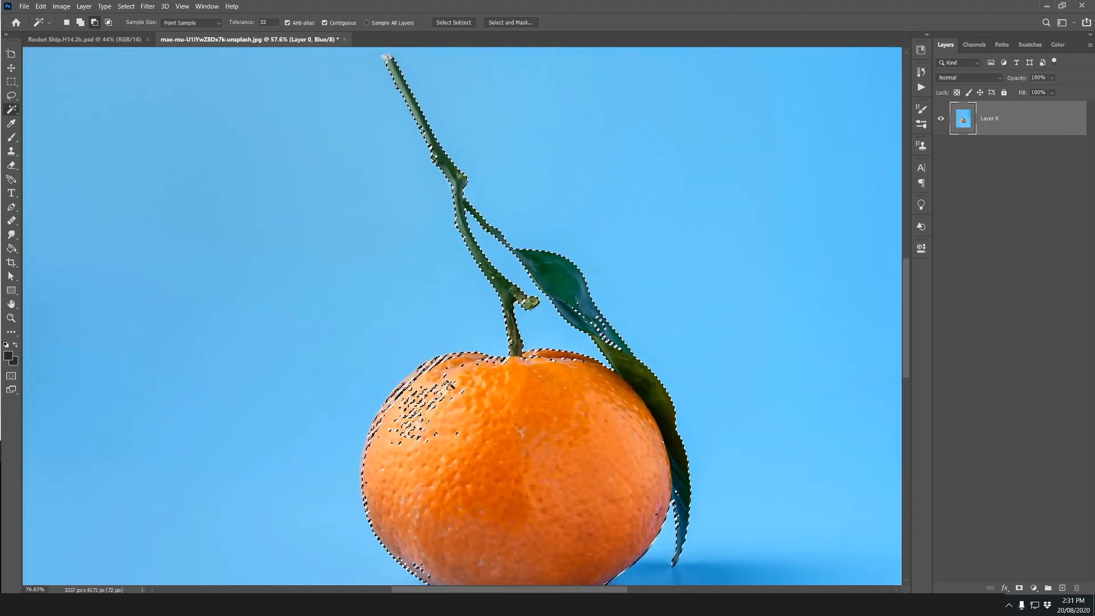
{"action": "scroll", "coordinate": [449, 385], "scroll_direction": "up", "scroll_amount": 6}
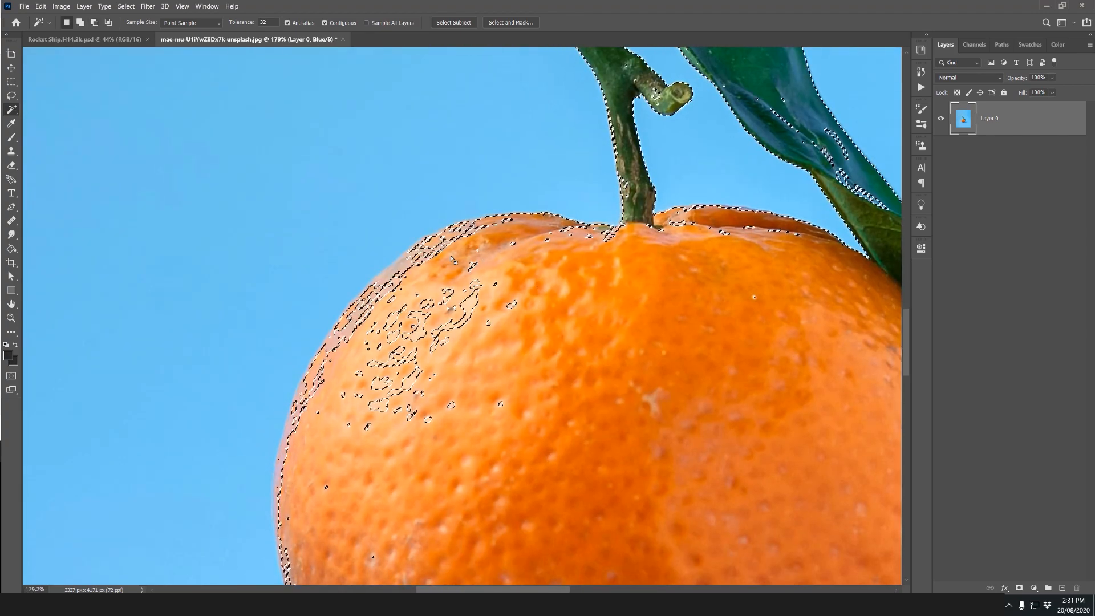
{"action": "scroll", "coordinate": [451, 260], "scroll_direction": "down", "scroll_amount": 4}
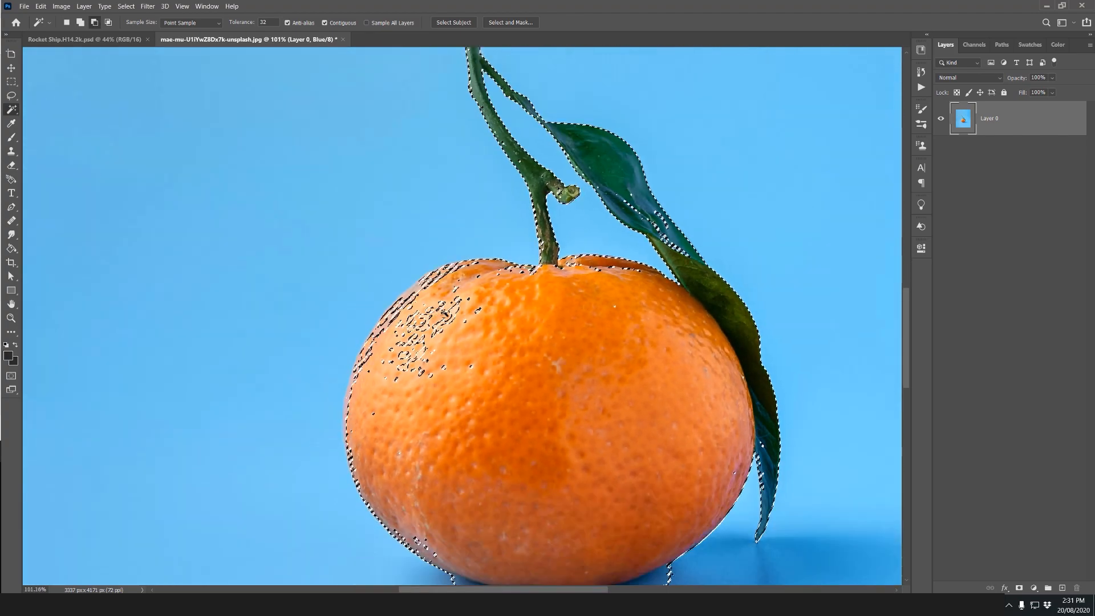
{"action": "scroll", "coordinate": [462, 315], "scroll_direction": "up", "scroll_amount": 5}
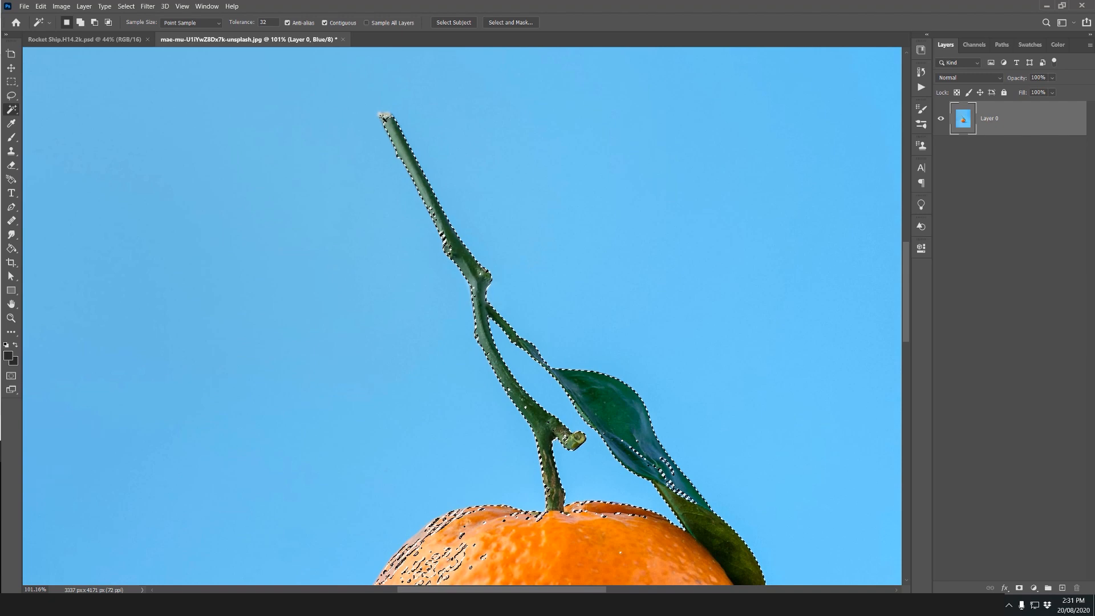
{"action": "key", "text": "l"}
{"action": "right_click", "coordinate": [11, 96]}
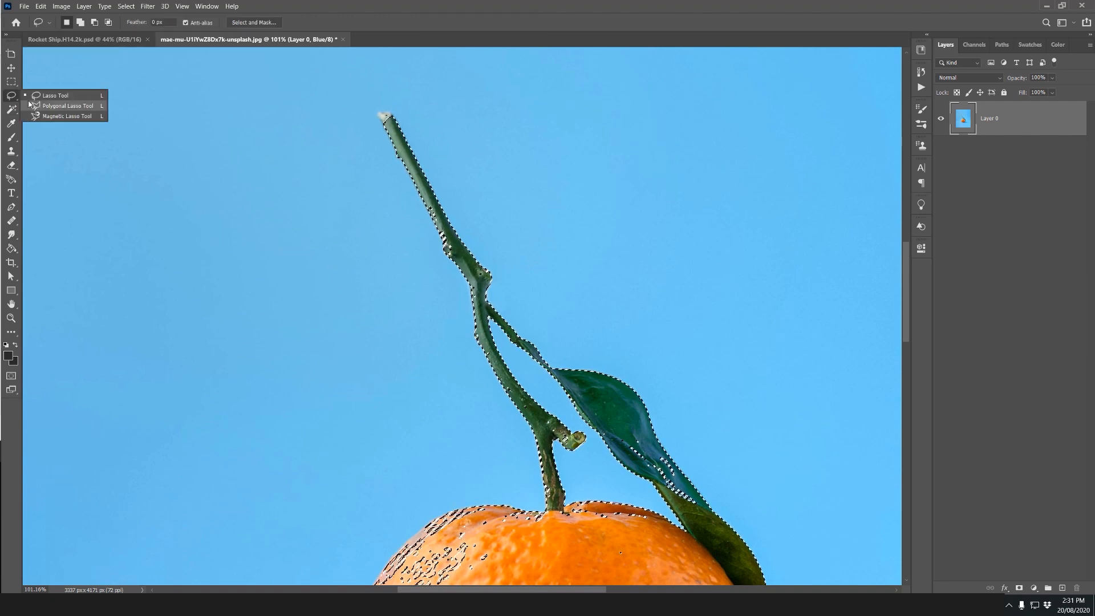
{"action": "left_click", "coordinate": [37, 96]}
{"action": "scroll", "coordinate": [387, 96], "scroll_direction": "up", "scroll_amount": 4}
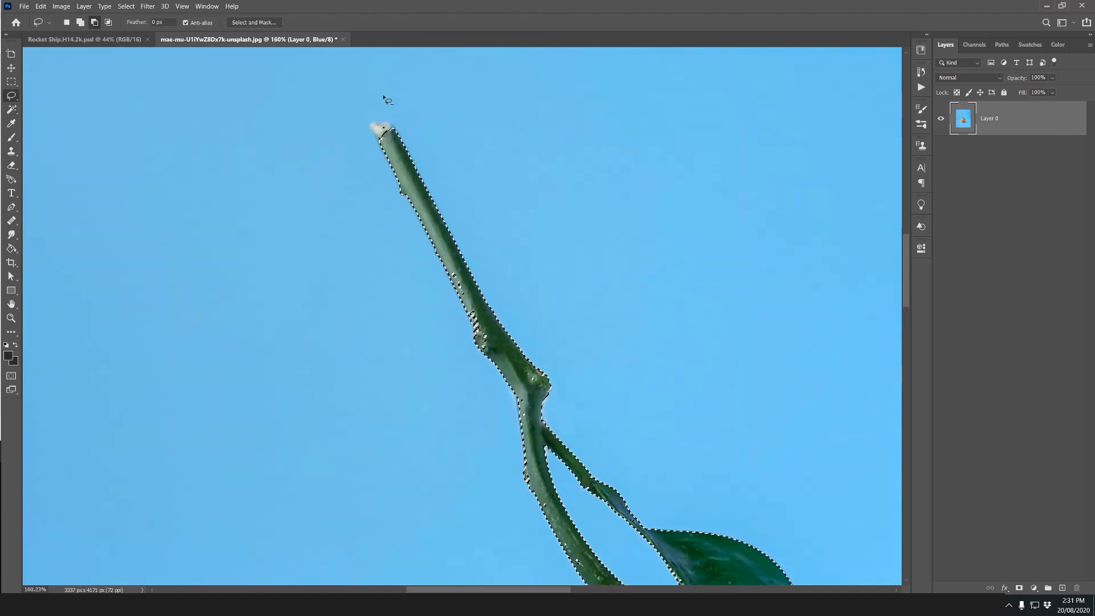
{"action": "scroll", "coordinate": [374, 128], "scroll_direction": "up", "scroll_amount": 2}
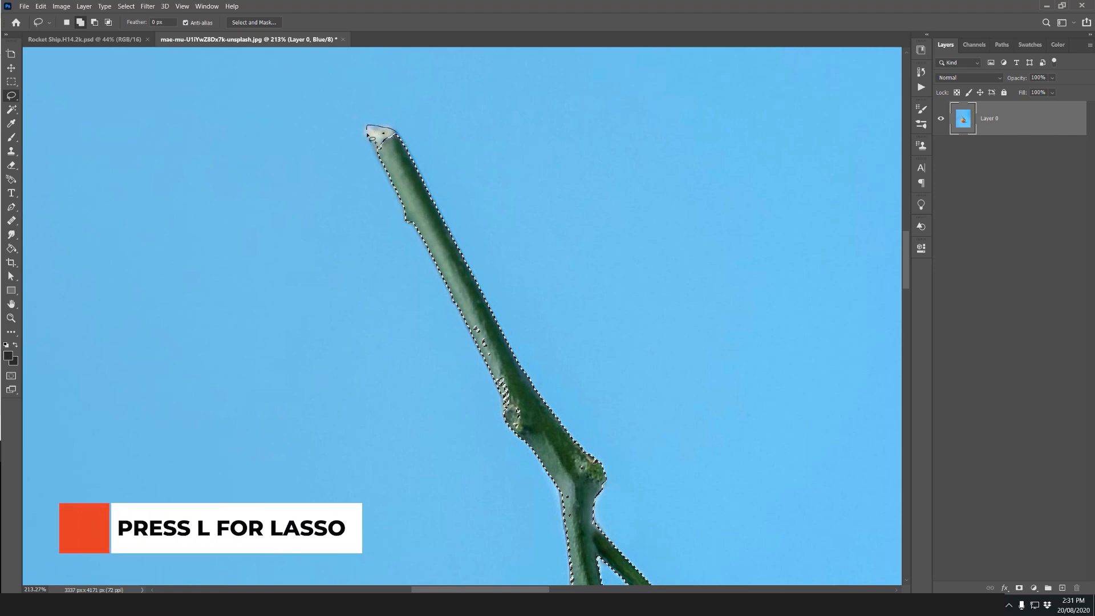
Step: Add the unselected specks around the two knots on the upper stem to the selection
{"action": "left_click_drag", "start_coordinate": [660, 477], "coordinate": [576, 318]}
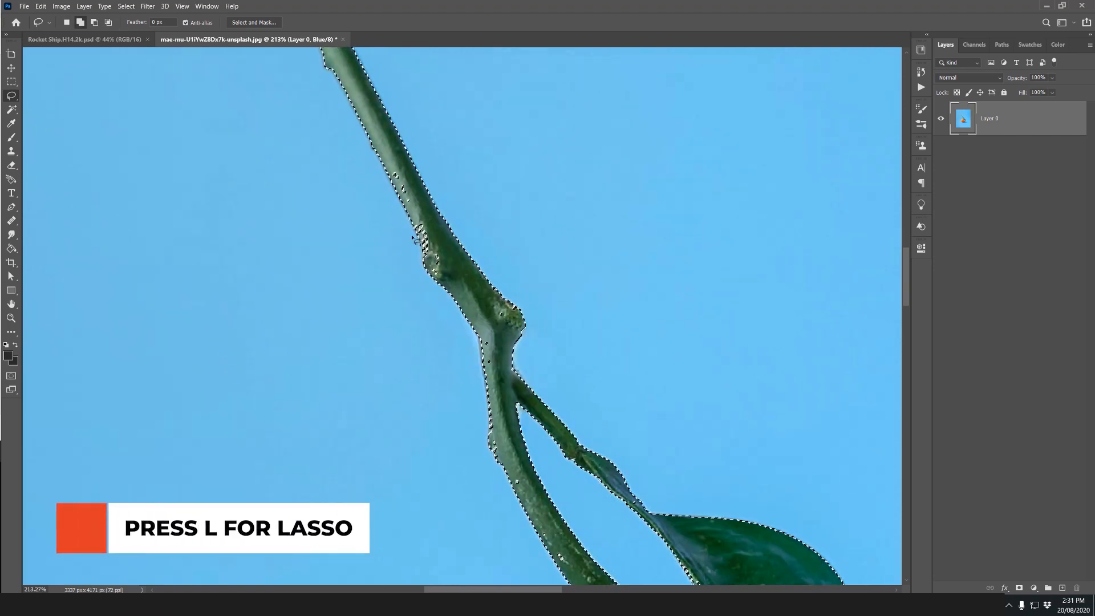
{"action": "scroll", "coordinate": [413, 238], "scroll_direction": "up", "scroll_amount": 4}
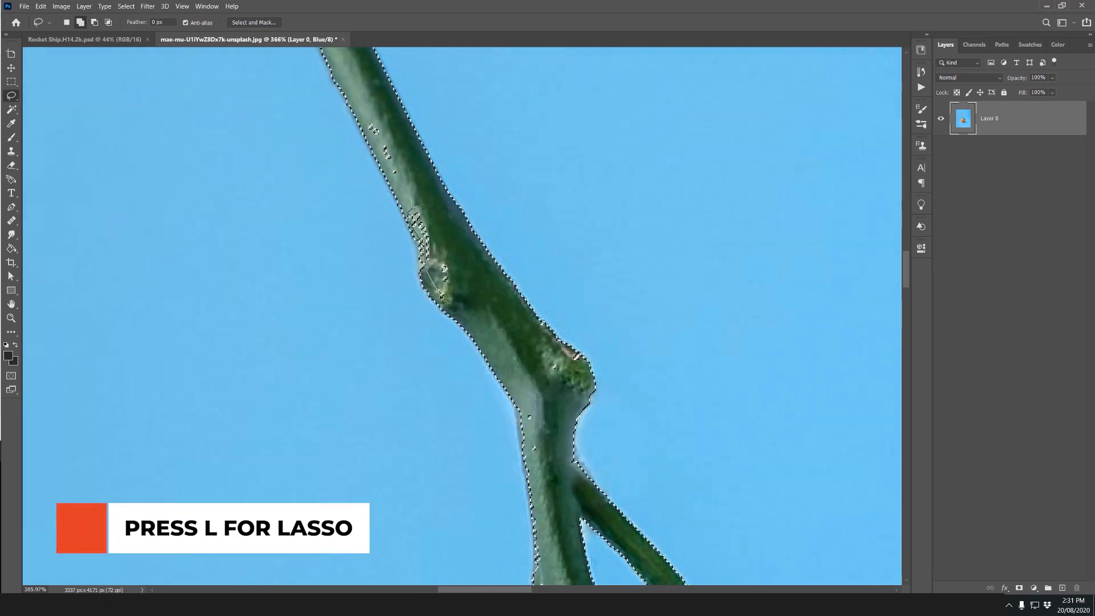
{"action": "mouse_move", "coordinate": [442, 296]}
{"action": "left_mouse_down"}
{"action": "mouse_move", "coordinate": [459, 258]}
{"action": "mouse_move", "coordinate": [426, 213]}
{"action": "left_mouse_up"}
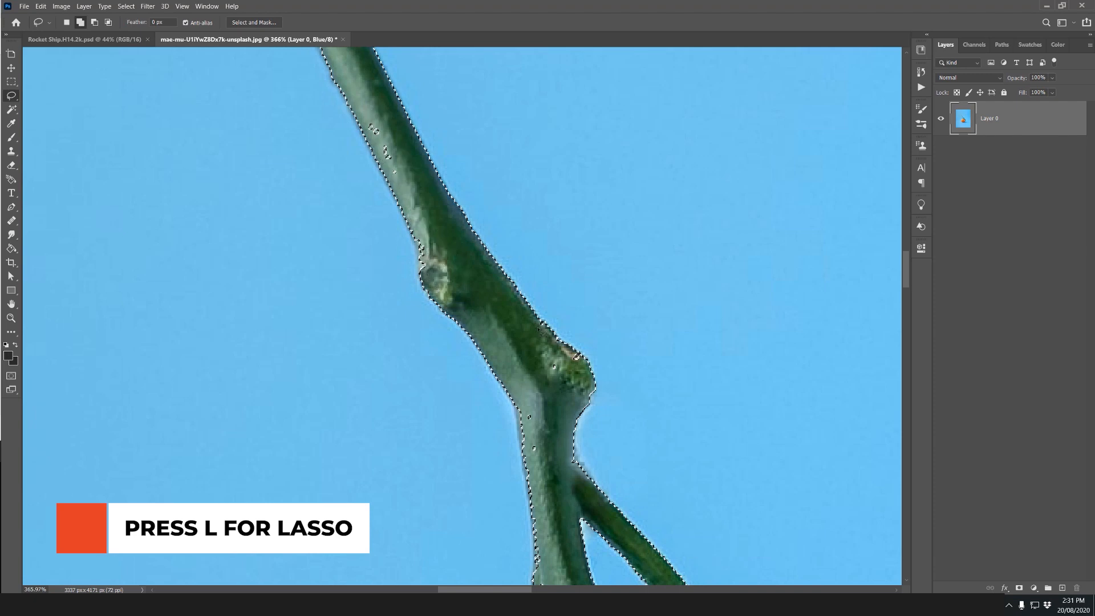
{"action": "left_click_drag", "start_coordinate": [546, 362], "coordinate": [561, 356]}
{"action": "mouse_move", "coordinate": [543, 404]}
{"action": "left_mouse_down"}
{"action": "mouse_move", "coordinate": [529, 417]}
{"action": "mouse_move", "coordinate": [538, 445]}
{"action": "mouse_move", "coordinate": [540, 427]}
{"action": "left_mouse_up"}
Step: Add the short twig stub and the gaps inside the leaf to the selection
{"action": "mouse_move", "coordinate": [602, 525]}
{"action": "left_mouse_down"}
{"action": "mouse_move", "coordinate": [522, 211]}
{"action": "mouse_move", "coordinate": [450, 65]}
{"action": "left_mouse_up"}
{"action": "scroll", "coordinate": [538, 207], "scroll_direction": "down", "scroll_amount": 3}
{"action": "left_click_drag", "start_coordinate": [389, 185], "coordinate": [199, 104]}
{"action": "mouse_move", "coordinate": [353, 172]}
{"action": "left_mouse_down"}
{"action": "mouse_move", "coordinate": [337, 177]}
{"action": "mouse_move", "coordinate": [440, 269]}
{"action": "mouse_move", "coordinate": [397, 204]}
{"action": "mouse_move", "coordinate": [349, 168]}
{"action": "left_mouse_up"}
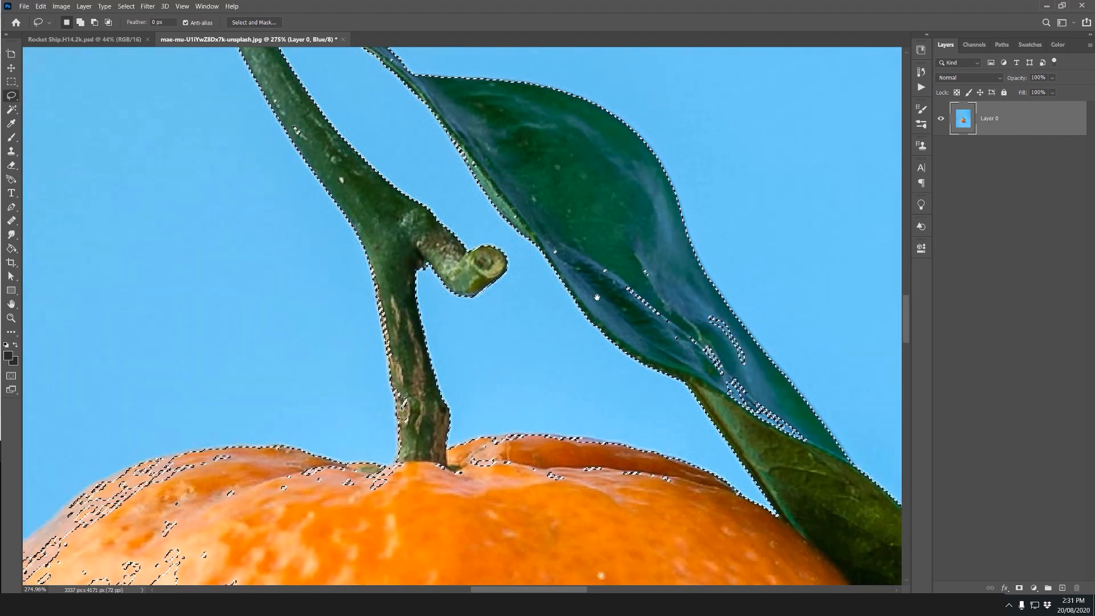
{"action": "left_click_drag", "start_coordinate": [597, 297], "coordinate": [327, 178]}
{"action": "mouse_move", "coordinate": [548, 339]}
{"action": "left_mouse_down"}
{"action": "mouse_move", "coordinate": [433, 177]}
{"action": "mouse_move", "coordinate": [280, 108]}
{"action": "mouse_move", "coordinate": [539, 339]}
{"action": "left_mouse_up"}
Step: Add the unselected highlights and specks on the orange's upper skin to the selection
{"action": "left_click_drag", "start_coordinate": [395, 358], "coordinate": [584, 249]}
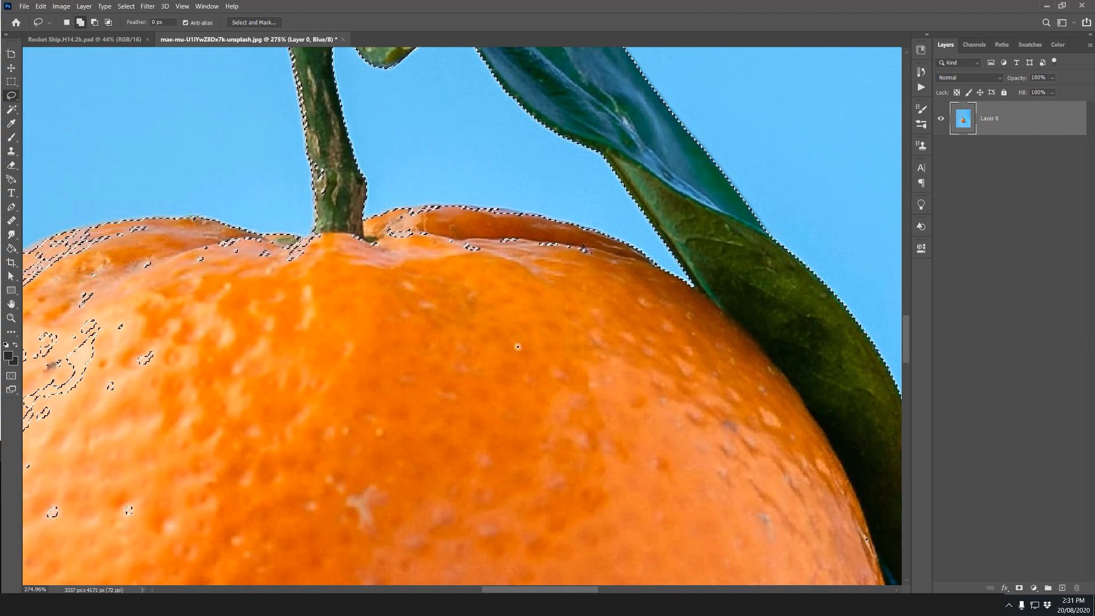
{"action": "mouse_move", "coordinate": [285, 228]}
{"action": "left_mouse_down"}
{"action": "mouse_move", "coordinate": [354, 312]}
{"action": "mouse_move", "coordinate": [622, 258]}
{"action": "mouse_move", "coordinate": [556, 228]}
{"action": "mouse_move", "coordinate": [310, 238]}
{"action": "mouse_move", "coordinate": [300, 202]}
{"action": "mouse_move", "coordinate": [637, 91]}
{"action": "mouse_move", "coordinate": [512, 122]}
{"action": "mouse_move", "coordinate": [460, 118]}
{"action": "mouse_move", "coordinate": [347, 187]}
{"action": "mouse_move", "coordinate": [241, 407]}
{"action": "mouse_move", "coordinate": [586, 272]}
{"action": "mouse_move", "coordinate": [546, 176]}
{"action": "mouse_move", "coordinate": [571, 176]}
{"action": "left_mouse_up"}
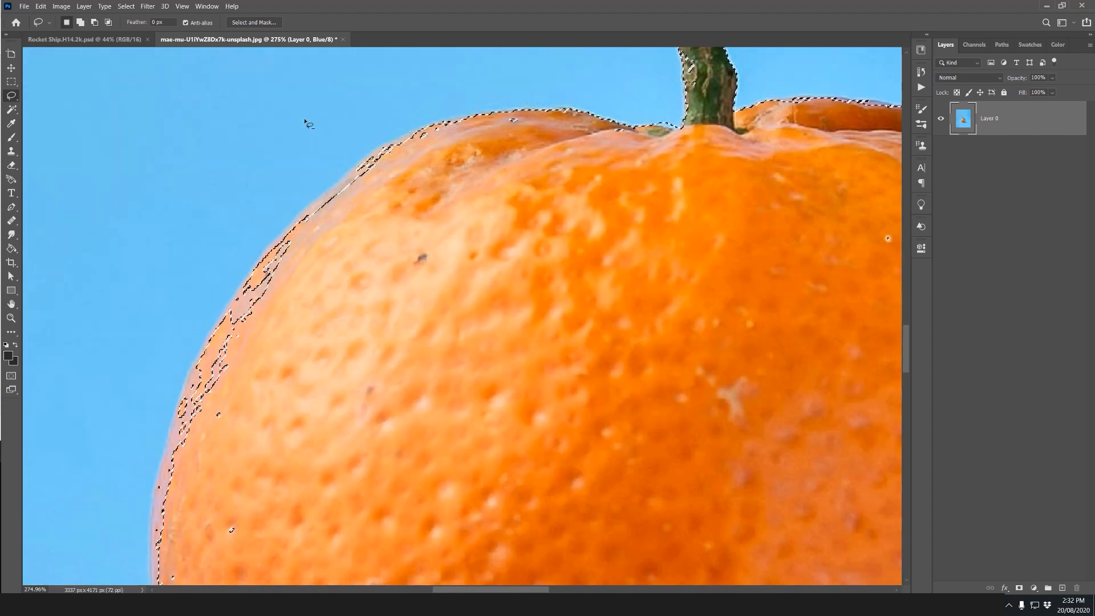
{"action": "scroll", "coordinate": [308, 125], "scroll_direction": "up", "scroll_amount": 5}
{"action": "mouse_move", "coordinate": [287, 175]}
{"action": "left_mouse_down"}
{"action": "mouse_move", "coordinate": [383, 359]}
{"action": "mouse_move", "coordinate": [552, 224]}
{"action": "mouse_move", "coordinate": [355, 114]}
{"action": "mouse_move", "coordinate": [386, 103]}
{"action": "mouse_move", "coordinate": [565, 231]}
{"action": "mouse_move", "coordinate": [278, 207]}
{"action": "mouse_move", "coordinate": [286, 177]}
{"action": "left_mouse_up"}
{"action": "scroll", "coordinate": [455, 164], "scroll_direction": "down", "scroll_amount": 5}
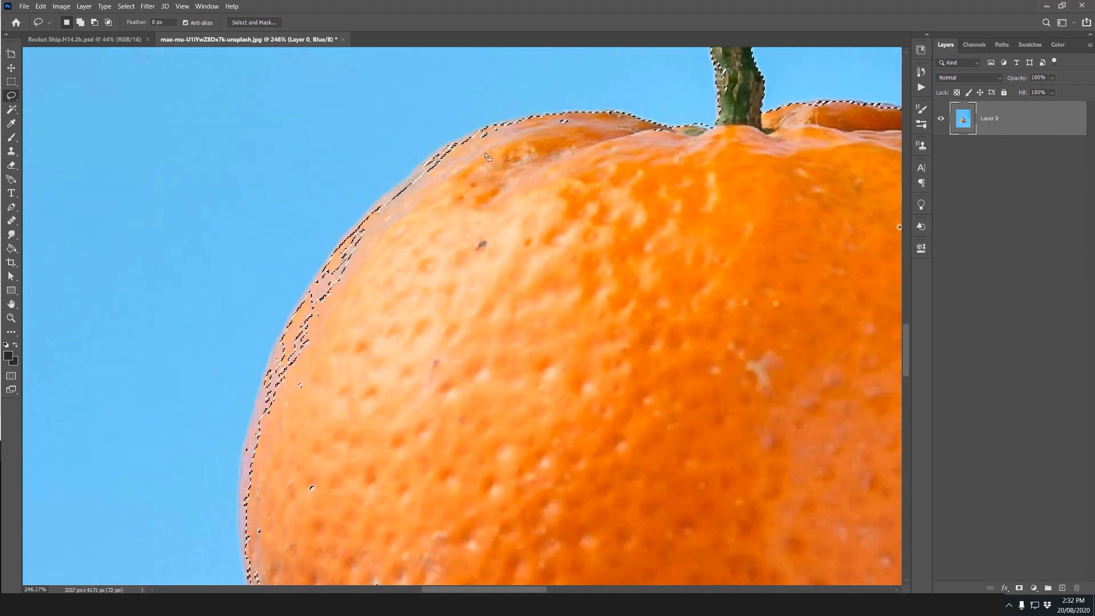
Step: Lasso along the orange's upper-left edge to add its missing rim to the selection
{"action": "mouse_move", "coordinate": [670, 130]}
{"action": "left_mouse_down"}
{"action": "mouse_move", "coordinate": [479, 129]}
{"action": "mouse_move", "coordinate": [371, 211]}
{"action": "left_mouse_up"}
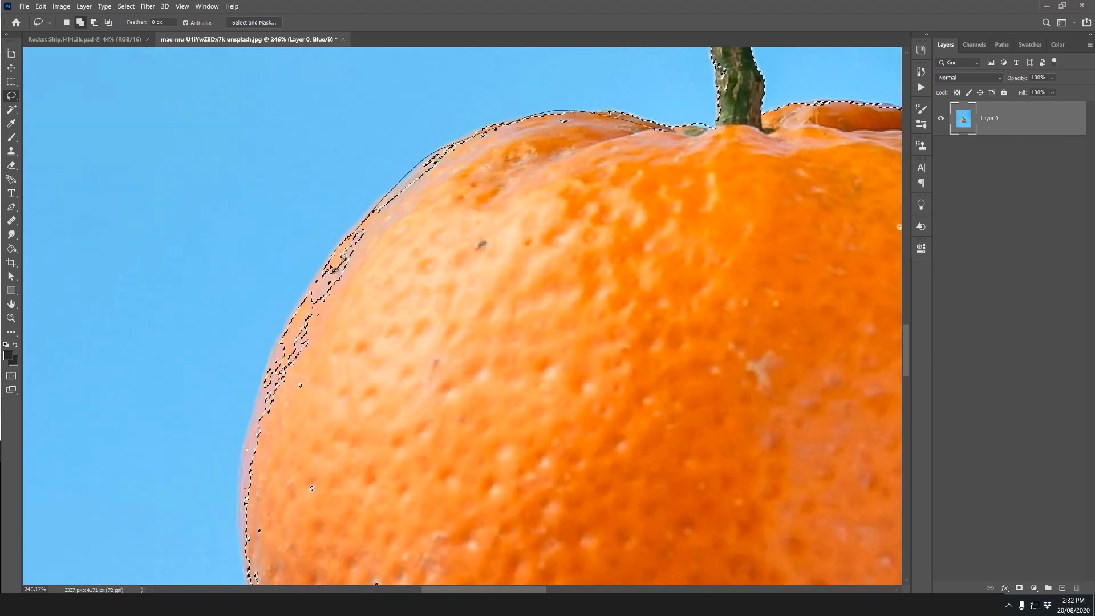
{"action": "mouse_move", "coordinate": [336, 268]}
{"action": "left_mouse_down"}
{"action": "mouse_move", "coordinate": [279, 440]}
{"action": "mouse_move", "coordinate": [486, 371]}
{"action": "left_mouse_up"}
{"action": "left_click_drag", "start_coordinate": [268, 379], "coordinate": [378, 88]}
{"action": "scroll", "coordinate": [378, 85], "scroll_direction": "down", "scroll_amount": 3}
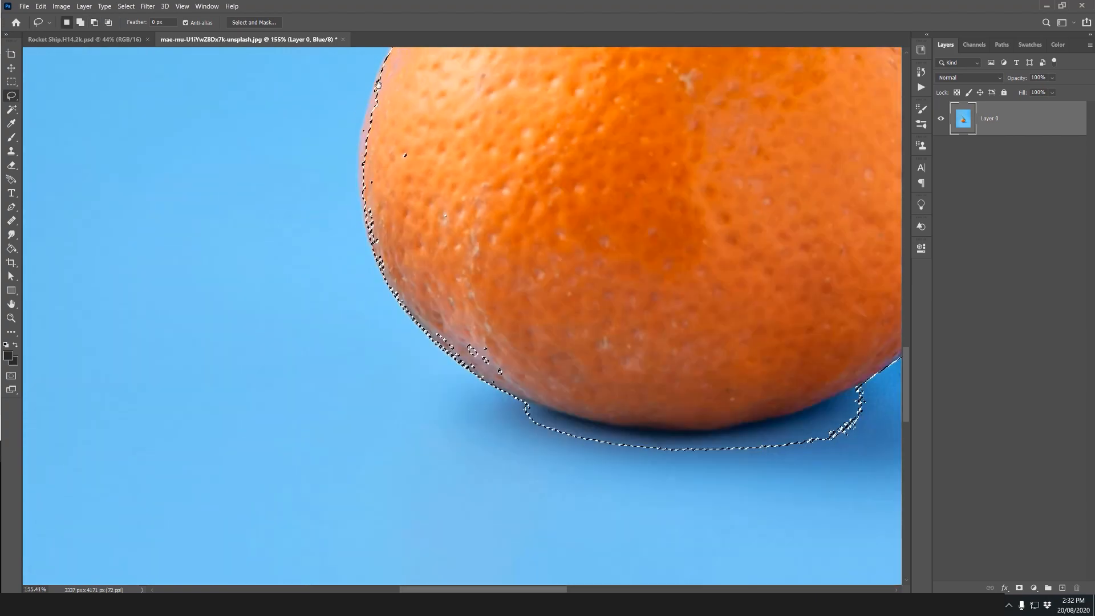
Step: Add the pale rim along the middle of the orange's left side to the selection
{"action": "scroll", "coordinate": [354, 90], "scroll_direction": "up", "scroll_amount": 3}
{"action": "scroll", "coordinate": [372, 190], "scroll_direction": "up", "scroll_amount": 5}
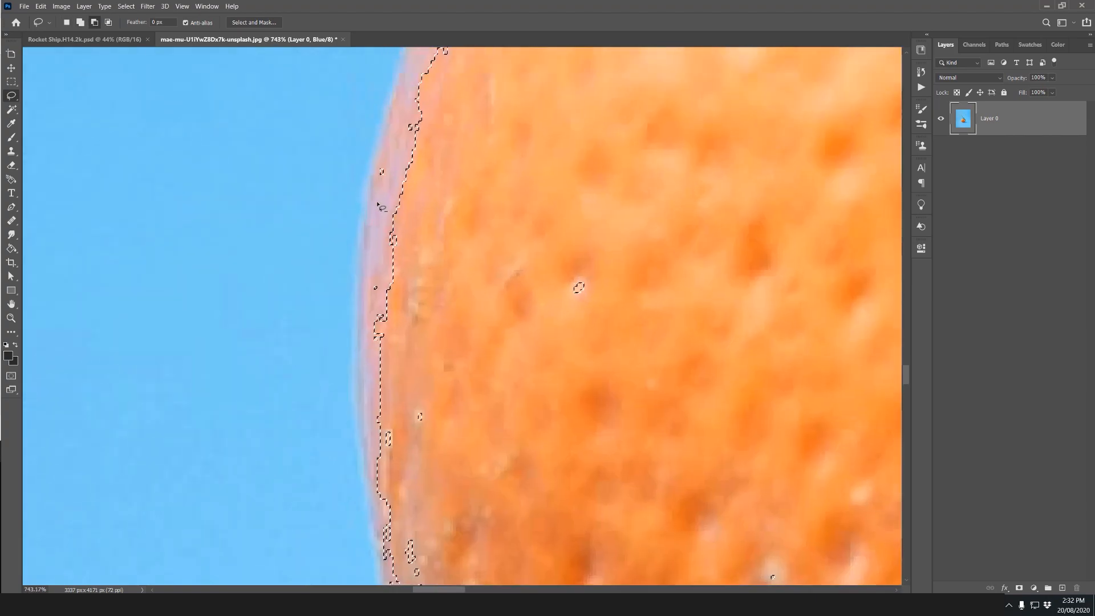
{"action": "scroll", "coordinate": [380, 206], "scroll_direction": "down", "scroll_amount": 10}
{"action": "scroll", "coordinate": [392, 154], "scroll_direction": "up", "scroll_amount": 4}
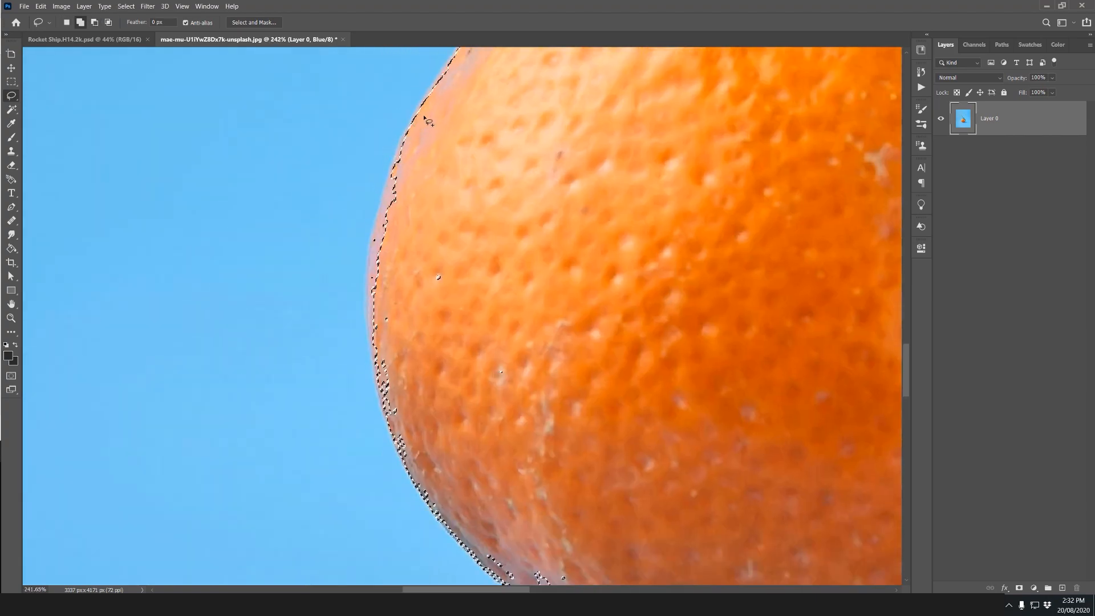
{"action": "mouse_move", "coordinate": [395, 158]}
{"action": "left_mouse_down"}
{"action": "mouse_move", "coordinate": [383, 199]}
{"action": "mouse_move", "coordinate": [399, 312]}
{"action": "left_mouse_up"}
{"action": "right_click", "coordinate": [395, 310]}
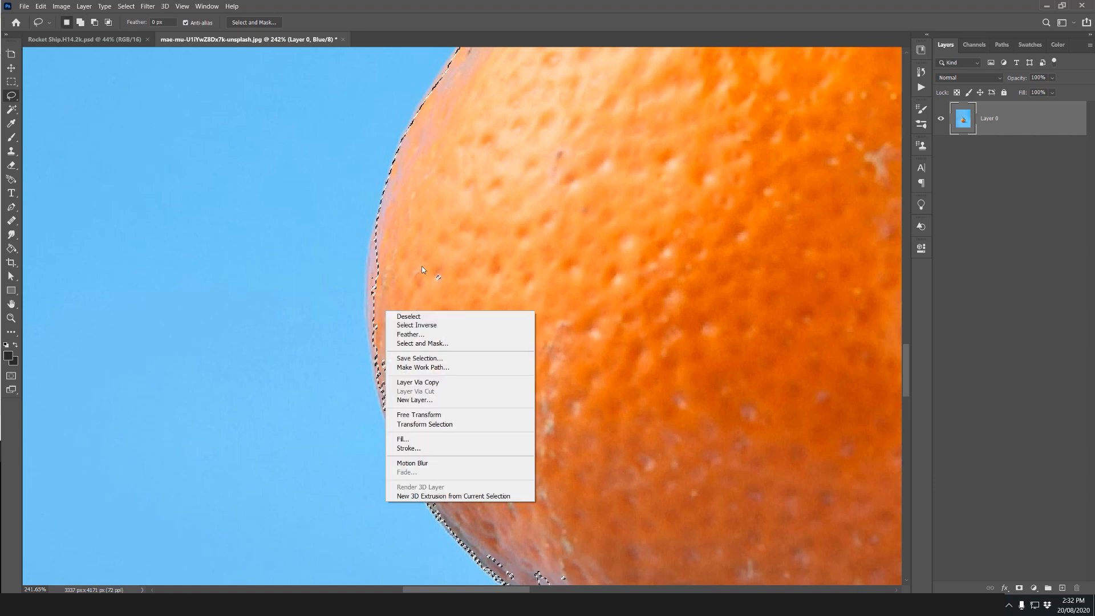
{"action": "left_click", "coordinate": [421, 268]}
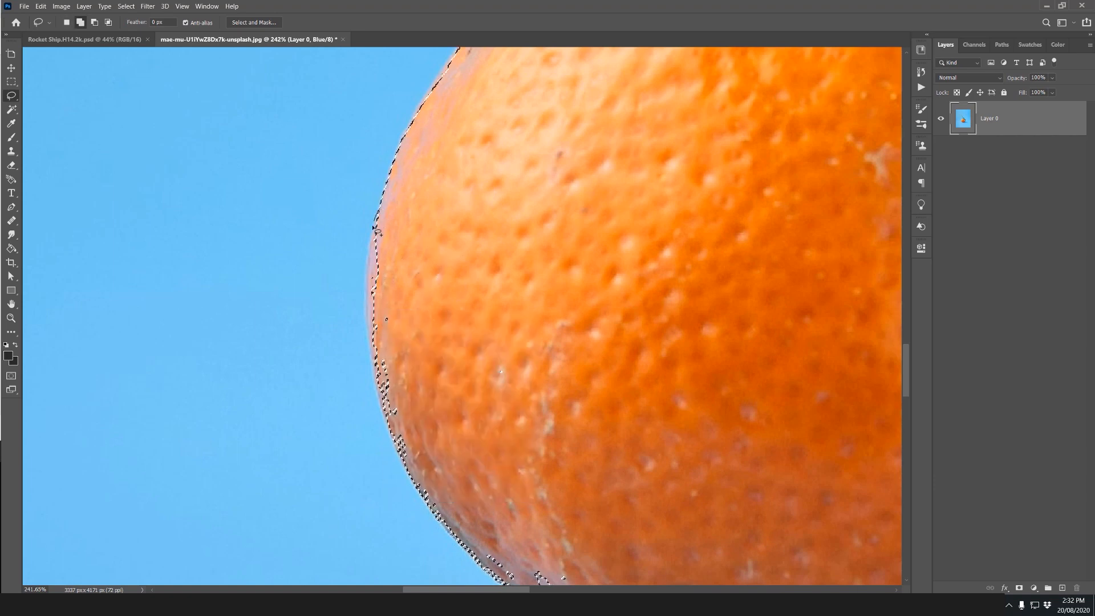
{"action": "mouse_move", "coordinate": [378, 220]}
{"action": "left_mouse_down"}
{"action": "mouse_move", "coordinate": [370, 338]}
{"action": "mouse_move", "coordinate": [390, 405]}
{"action": "mouse_move", "coordinate": [425, 424]}
{"action": "mouse_move", "coordinate": [457, 274]}
{"action": "left_mouse_up"}
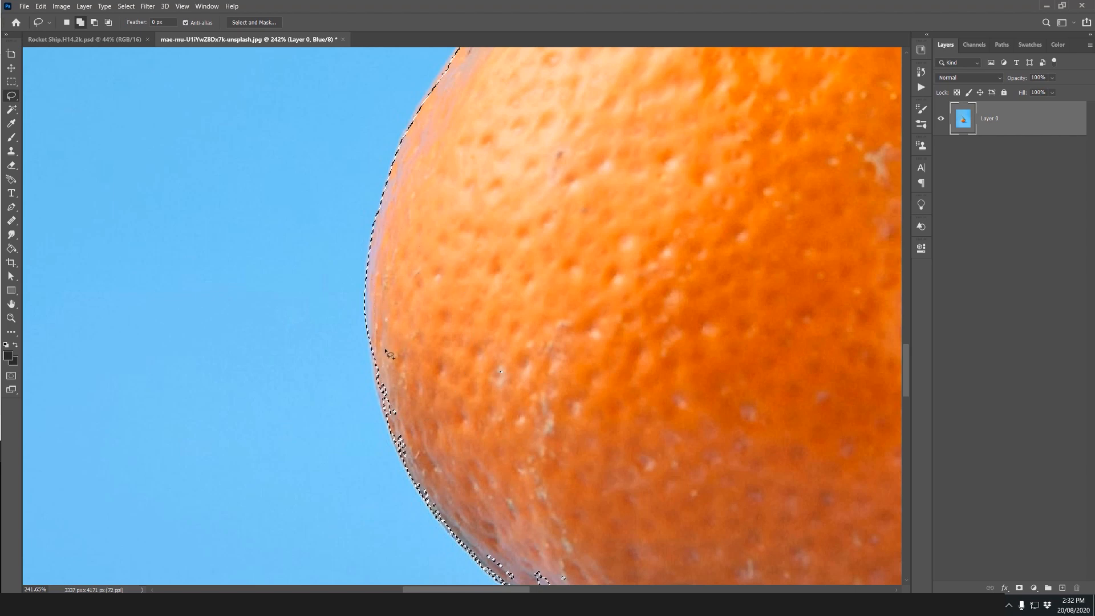
Step: Extend the lassoed selection down the orange's lower-left edge to fill its gaps
{"action": "mouse_move", "coordinate": [375, 362]}
{"action": "left_mouse_down"}
{"action": "mouse_move", "coordinate": [408, 453]}
{"action": "mouse_move", "coordinate": [474, 449]}
{"action": "mouse_move", "coordinate": [480, 308]}
{"action": "left_mouse_up"}
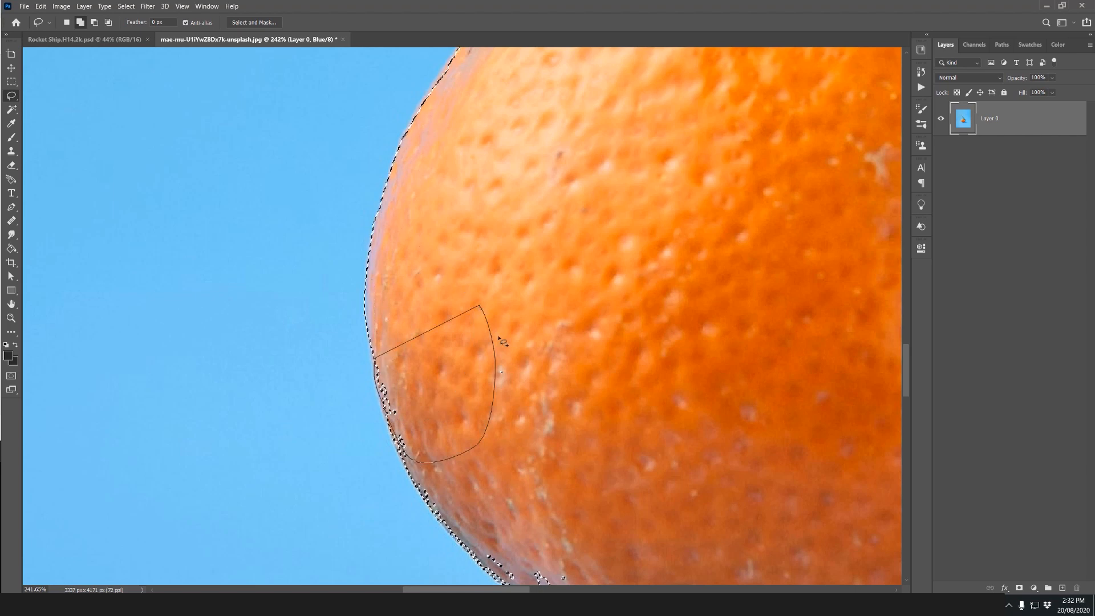
{"action": "left_click_drag", "start_coordinate": [491, 399], "coordinate": [367, 194]}
{"action": "mouse_move", "coordinate": [352, 334]}
{"action": "left_mouse_down"}
{"action": "mouse_move", "coordinate": [422, 398]}
{"action": "mouse_move", "coordinate": [507, 402]}
{"action": "mouse_move", "coordinate": [372, 297]}
{"action": "left_mouse_up"}
Step: Subtract the shadow beneath the orange from the selection, following the fruit's bottom edge
{"action": "left_click_drag", "start_coordinate": [430, 220], "coordinate": [261, 118]}
{"action": "mouse_move", "coordinate": [362, 326]}
{"action": "left_mouse_down"}
{"action": "mouse_move", "coordinate": [116, 230]}
{"action": "mouse_move", "coordinate": [190, 288]}
{"action": "mouse_move", "coordinate": [313, 307]}
{"action": "mouse_move", "coordinate": [435, 304]}
{"action": "mouse_move", "coordinate": [499, 284]}
{"action": "left_mouse_up"}
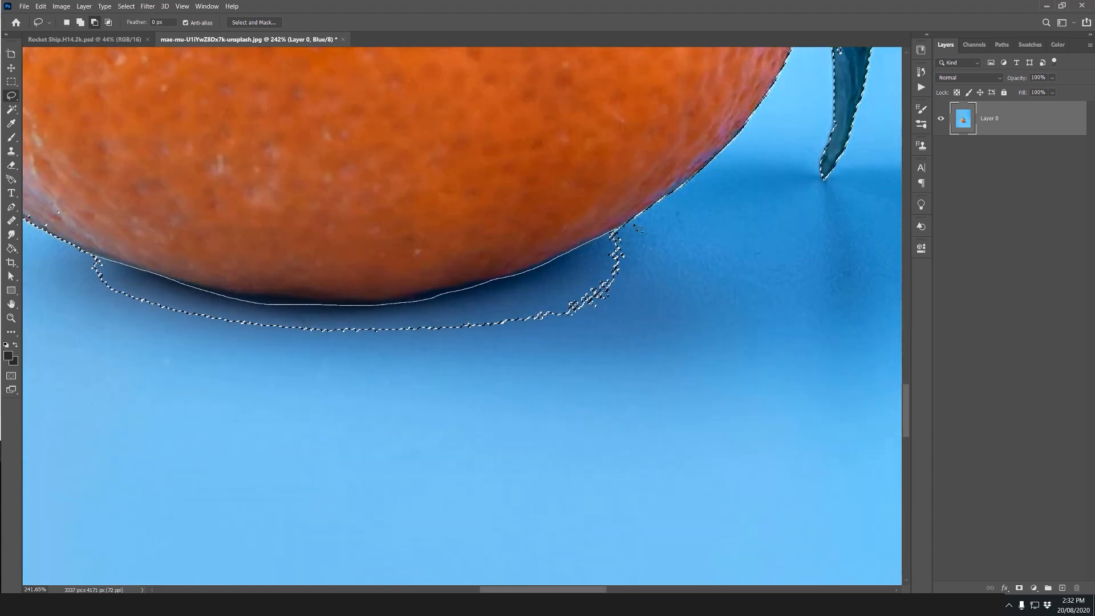
{"action": "mouse_move", "coordinate": [637, 227]}
{"action": "left_mouse_down"}
{"action": "mouse_move", "coordinate": [627, 382]}
{"action": "mouse_move", "coordinate": [245, 414]}
{"action": "mouse_move", "coordinate": [120, 347]}
{"action": "mouse_move", "coordinate": [90, 267]}
{"action": "left_mouse_up"}
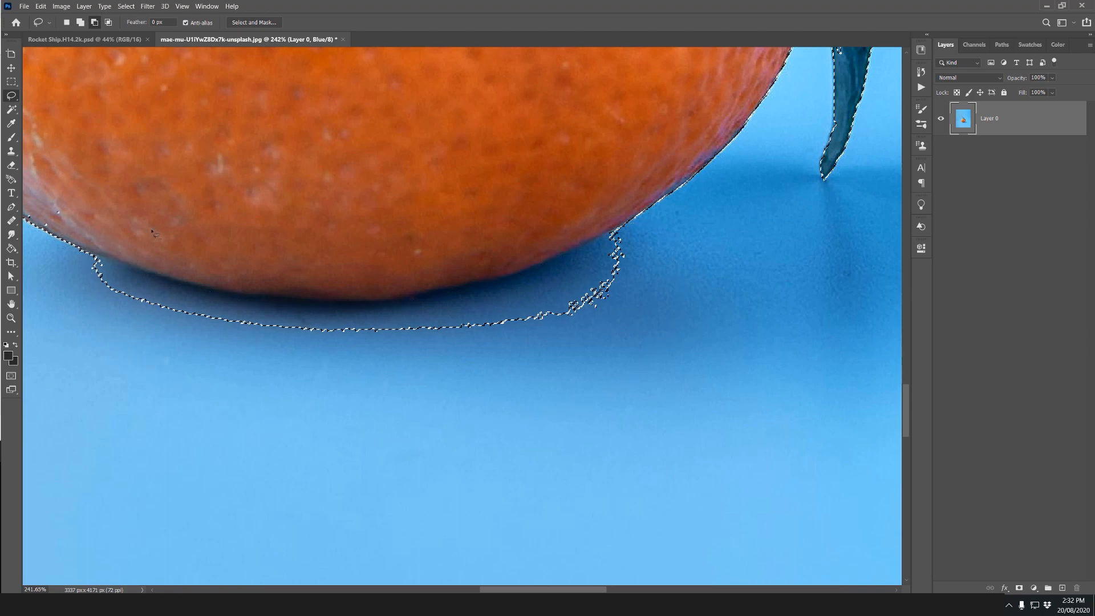
Step: Add the unselected specks inside the leaf's lower end to the selection
{"action": "scroll", "coordinate": [514, 217], "scroll_direction": "down", "scroll_amount": 5}
{"action": "scroll", "coordinate": [649, 122], "scroll_direction": "up", "scroll_amount": 6}
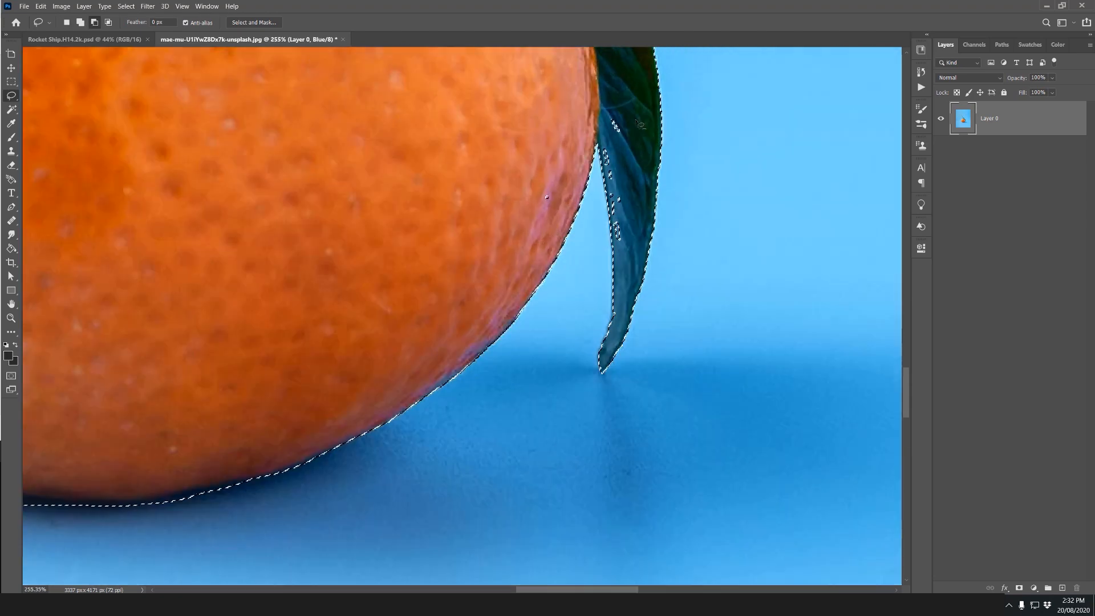
{"action": "mouse_move", "coordinate": [614, 131]}
{"action": "left_mouse_down"}
{"action": "mouse_move", "coordinate": [602, 141]}
{"action": "mouse_move", "coordinate": [631, 246]}
{"action": "left_mouse_up"}
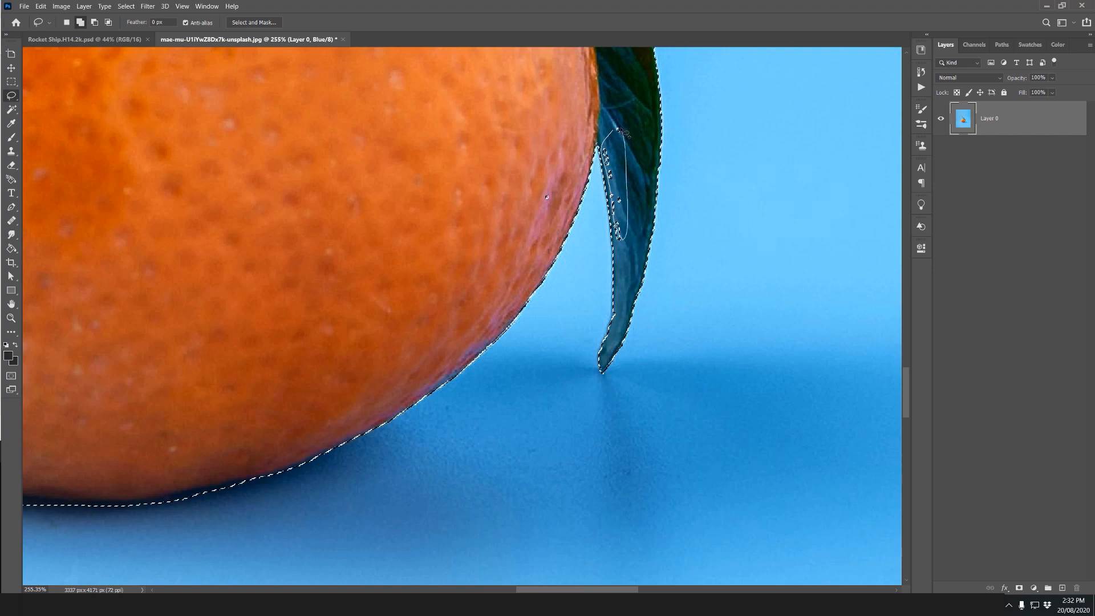
{"action": "scroll", "coordinate": [523, 172], "scroll_direction": "down", "scroll_amount": 5}
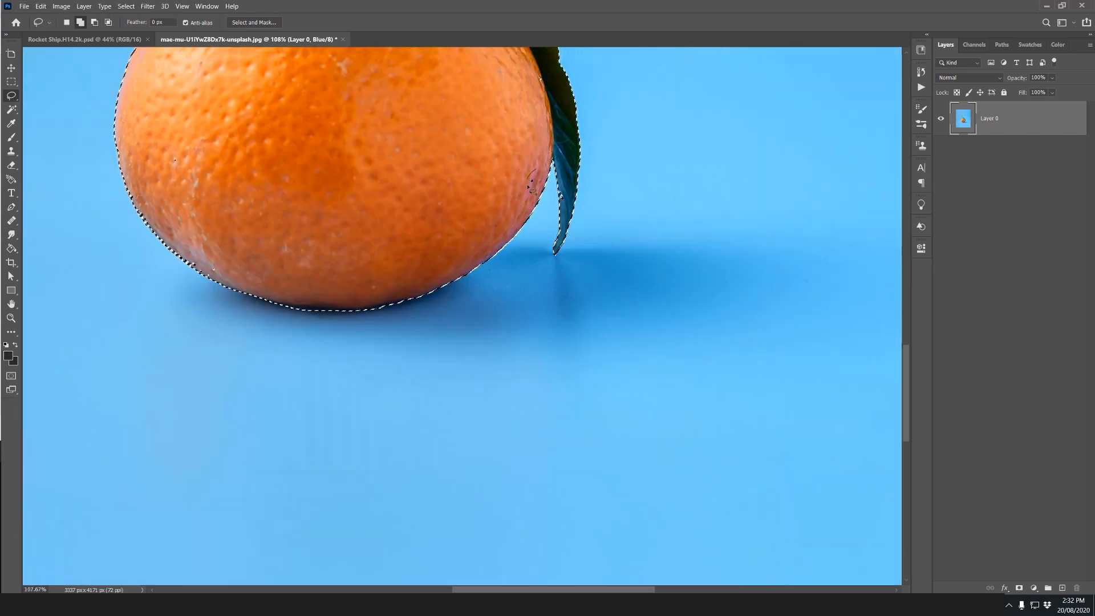
{"action": "scroll", "coordinate": [524, 173], "scroll_direction": "down", "scroll_amount": 2}
{"action": "left_click_drag", "start_coordinate": [524, 174], "coordinate": [582, 309]}
Step: Examine the selection edge between the orange and the leaf tip up close, and the overall outline
{"action": "scroll", "coordinate": [609, 326], "scroll_direction": "up", "scroll_amount": 3}
{"action": "scroll", "coordinate": [610, 326], "scroll_direction": "up", "scroll_amount": 8}
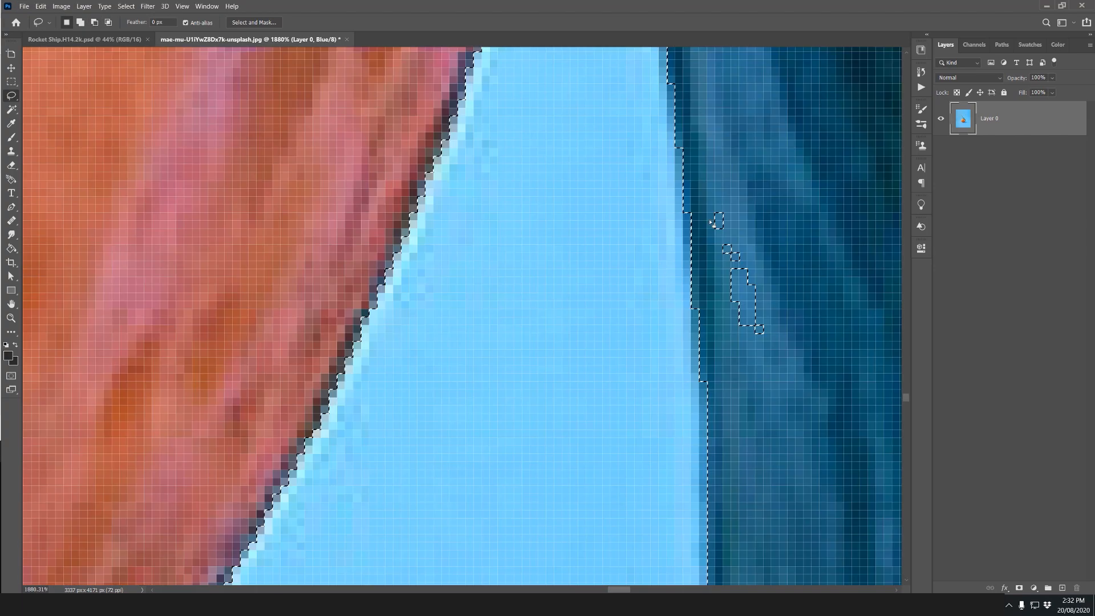
{"action": "scroll", "coordinate": [713, 225], "scroll_direction": "down", "scroll_amount": 5}
{"action": "scroll", "coordinate": [759, 156], "scroll_direction": "down", "scroll_amount": 5}
{"action": "mouse_move", "coordinate": [703, 289]}
{"action": "left_mouse_down"}
{"action": "mouse_move", "coordinate": [621, 348]}
{"action": "mouse_move", "coordinate": [607, 454]}
{"action": "left_mouse_up"}
{"action": "left_click_drag", "start_coordinate": [529, 158], "coordinate": [524, 188]}
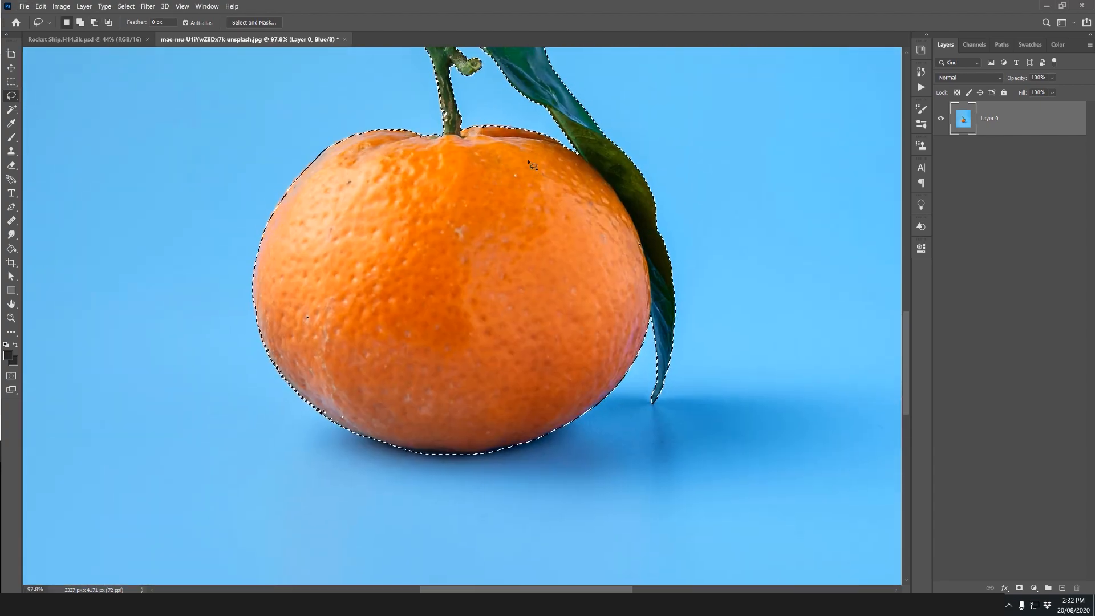
{"action": "scroll", "coordinate": [632, 261], "scroll_direction": "down", "scroll_amount": 3}
{"action": "scroll", "coordinate": [632, 261], "scroll_direction": "down", "scroll_amount": 1}
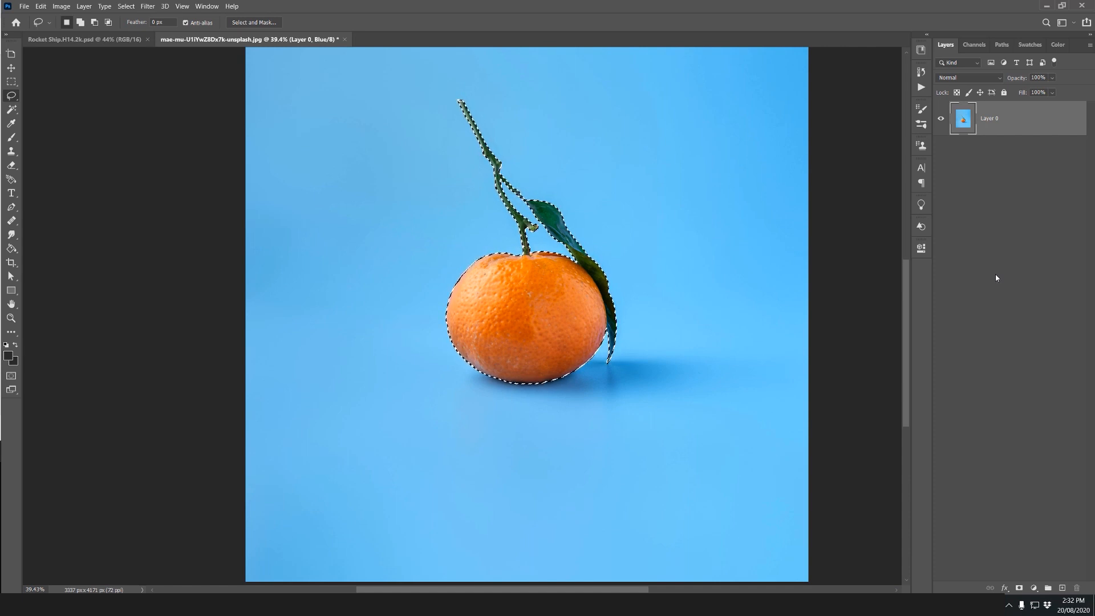
Step: Add a layer mask from the selection to hide the blue background around the orange
{"action": "left_click", "coordinate": [1020, 589]}
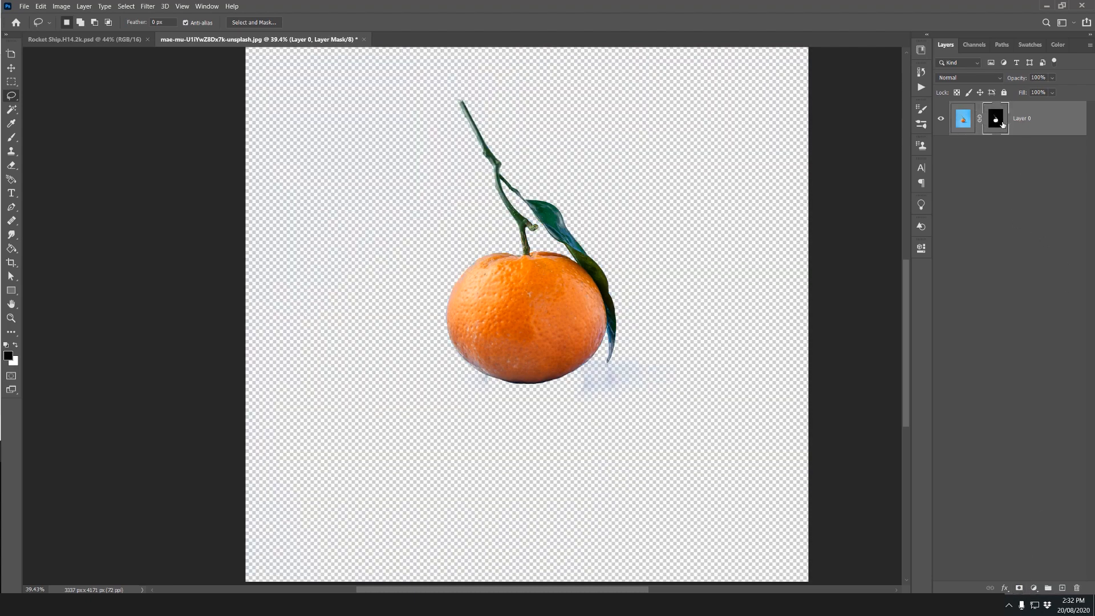
{"action": "scroll", "coordinate": [485, 281], "scroll_direction": "down", "scroll_amount": 5}
{"action": "scroll", "coordinate": [438, 288], "scroll_direction": "up", "scroll_amount": 3}
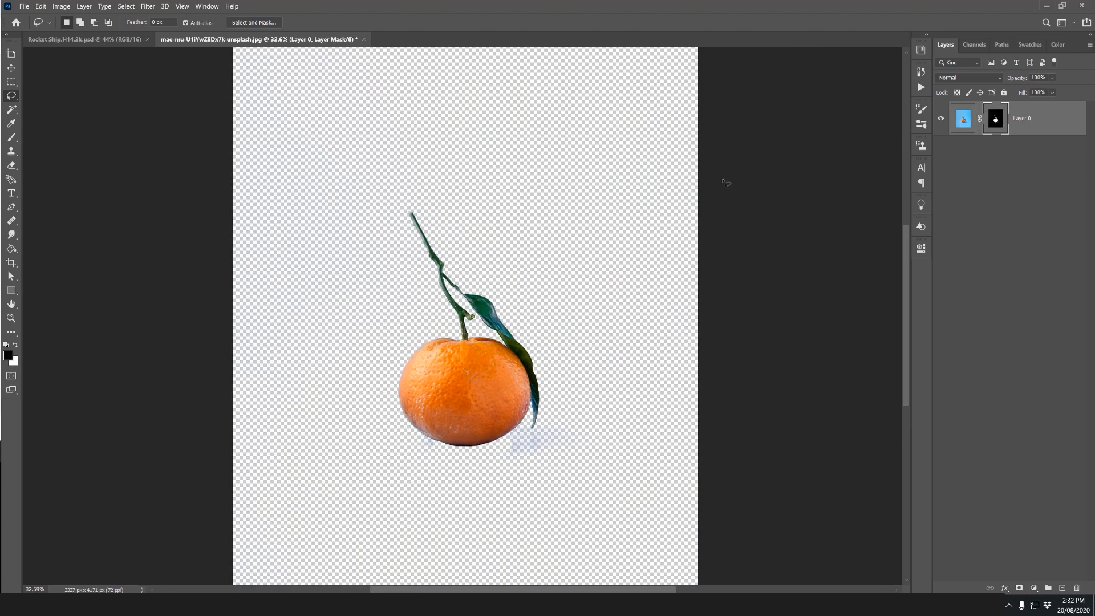
{"action": "scroll", "coordinate": [717, 185], "scroll_direction": "down", "scroll_amount": 3}
{"action": "key", "text": "v"}
{"action": "left_click", "coordinate": [967, 122]}
{"action": "key", "text": "ctrl+t"}
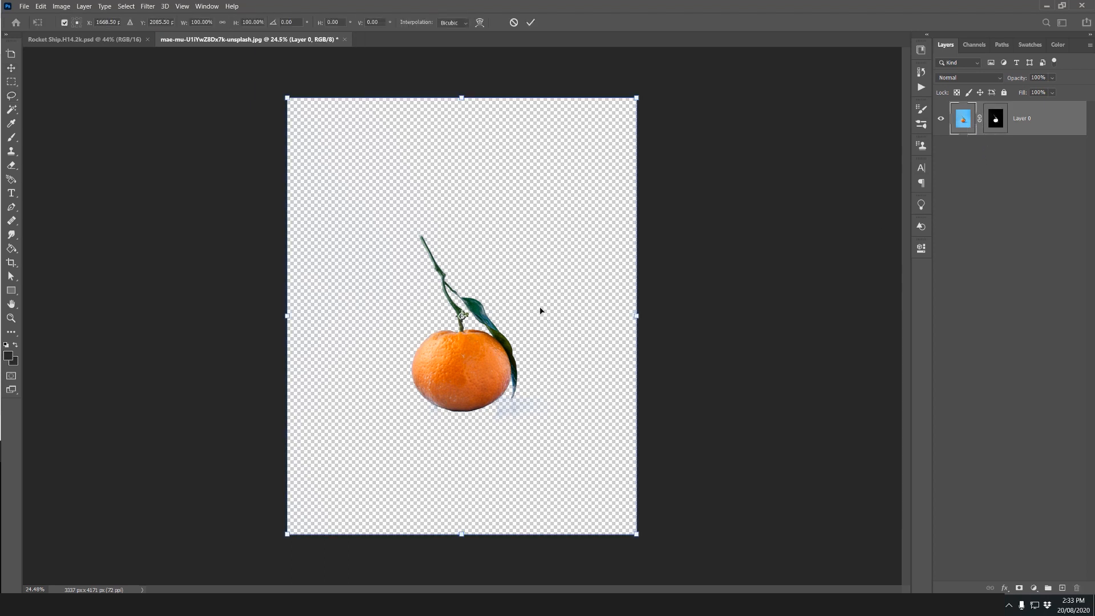
{"action": "left_click_drag", "start_coordinate": [469, 349], "coordinate": [472, 194]}
{"action": "key", "text": "Escape"}
Step: Crop the canvas closer around the orange and its stem, to about 2553 × 2424 px
{"action": "key", "text": "c"}
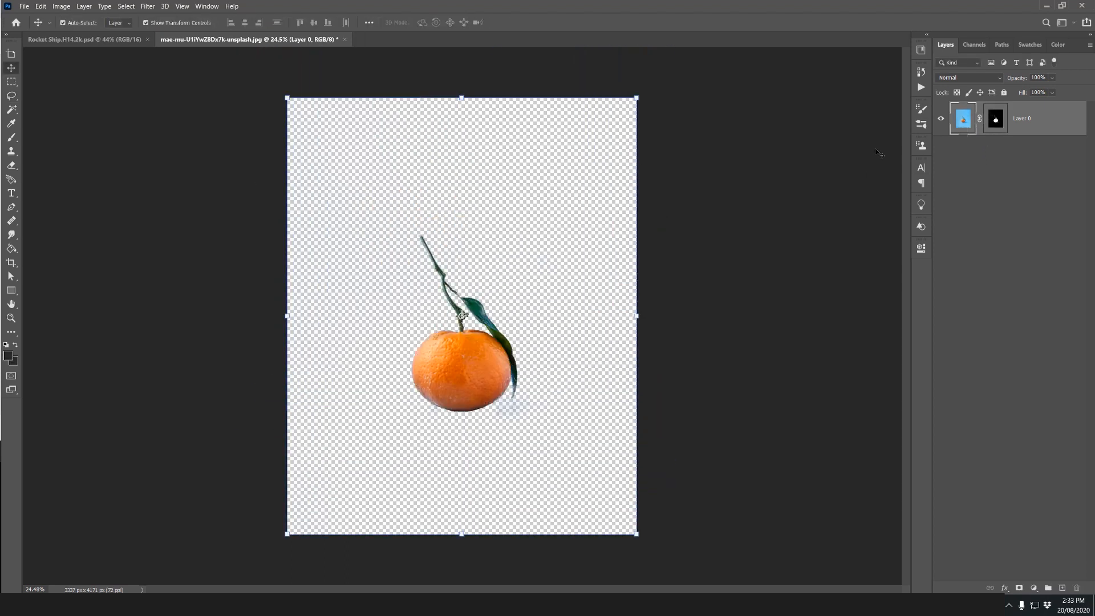
{"action": "left_click_drag", "start_coordinate": [472, 107], "coordinate": [473, 160]}
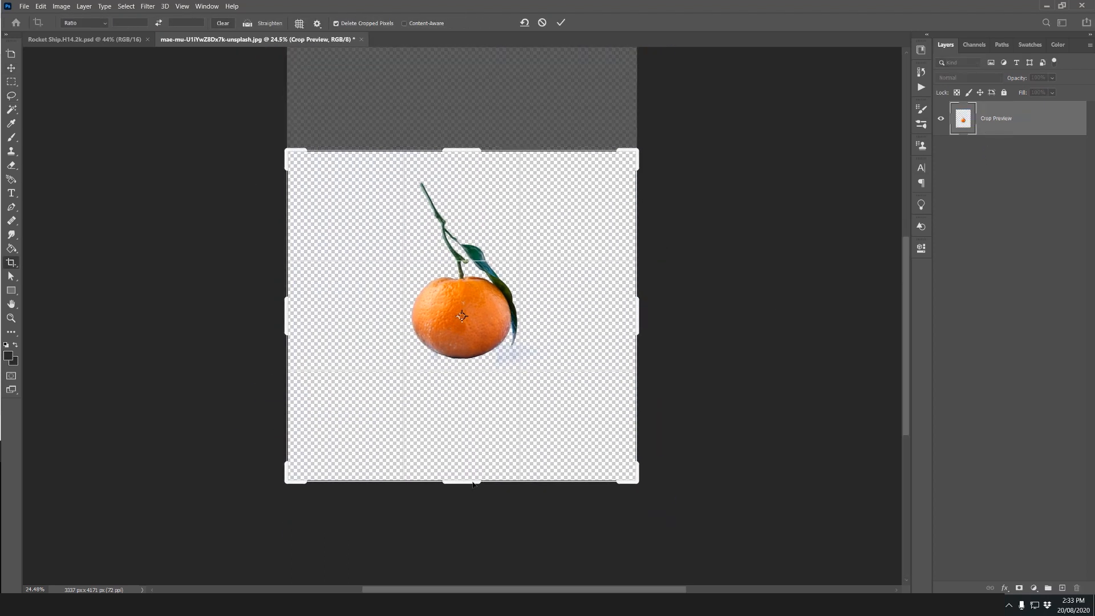
{"action": "left_click_drag", "start_coordinate": [473, 477], "coordinate": [474, 434]}
{"action": "left_click_drag", "start_coordinate": [637, 317], "coordinate": [595, 311]}
{"action": "key", "text": "Return"}
Step: Add a Solid Color fill layer in a muted dark red, #6e2f2f
{"action": "left_click", "coordinate": [1035, 588]}
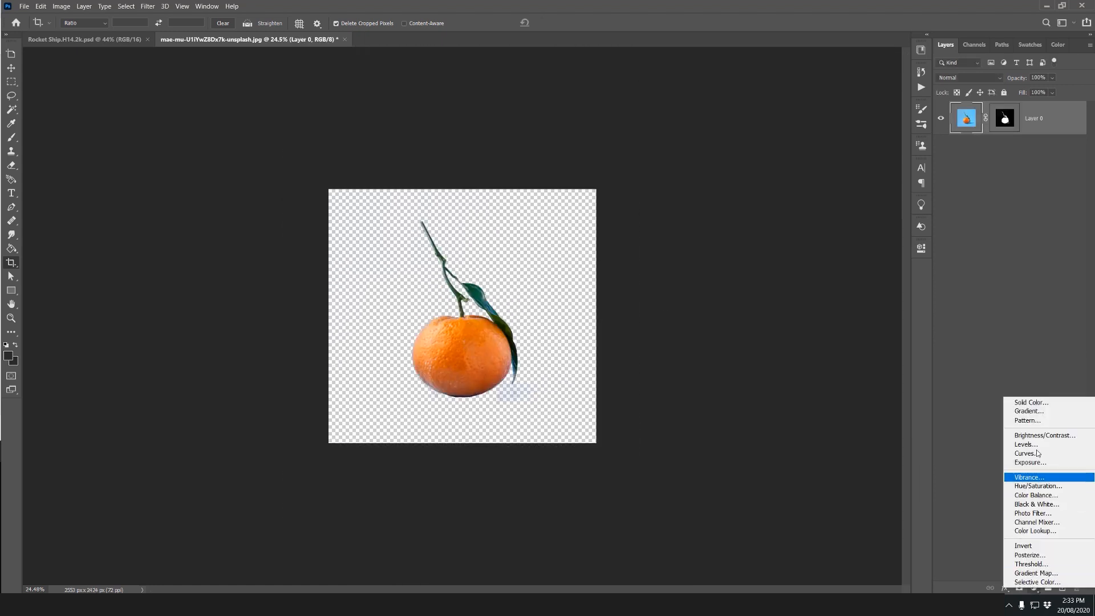
{"action": "left_click", "coordinate": [1027, 402]}
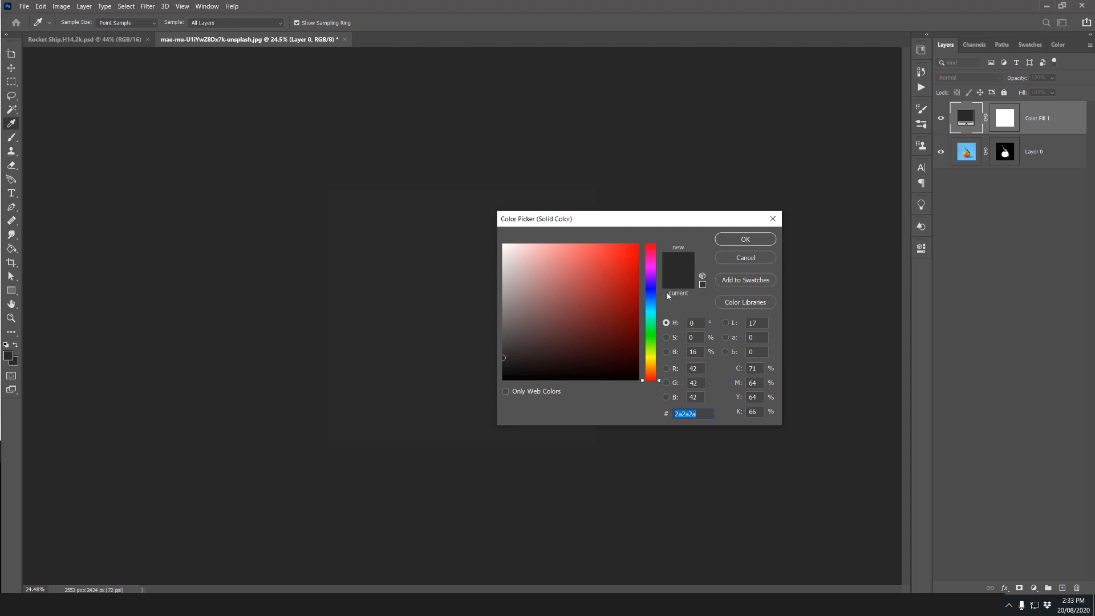
{"action": "left_click_drag", "start_coordinate": [652, 296], "coordinate": [651, 383]}
{"action": "left_click_drag", "start_coordinate": [580, 294], "coordinate": [639, 243]}
{"action": "left_click", "coordinate": [604, 323]}
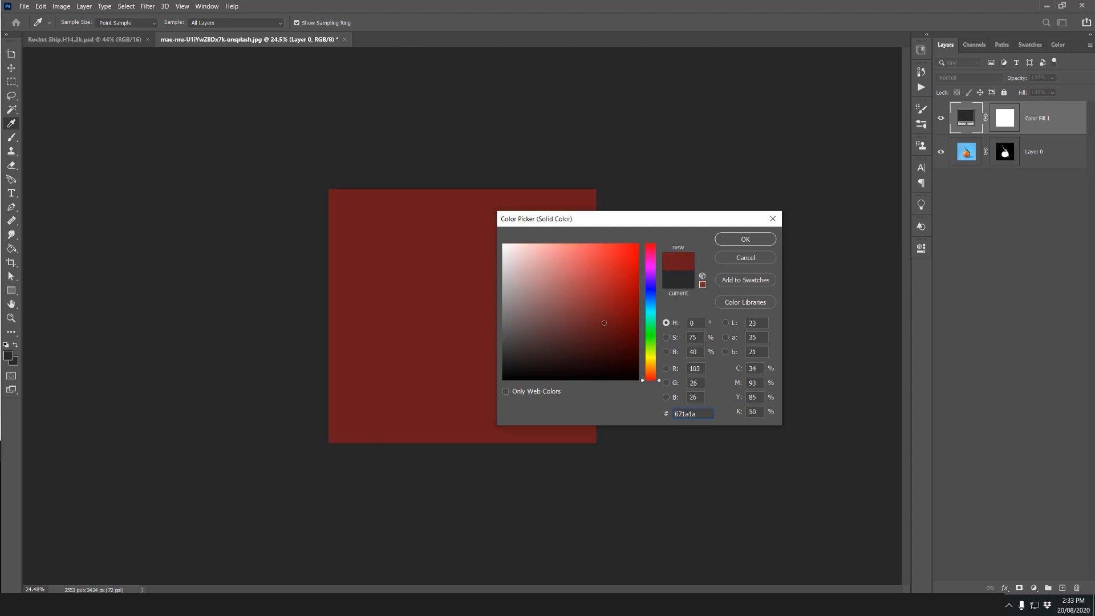
{"action": "left_click", "coordinate": [579, 320]}
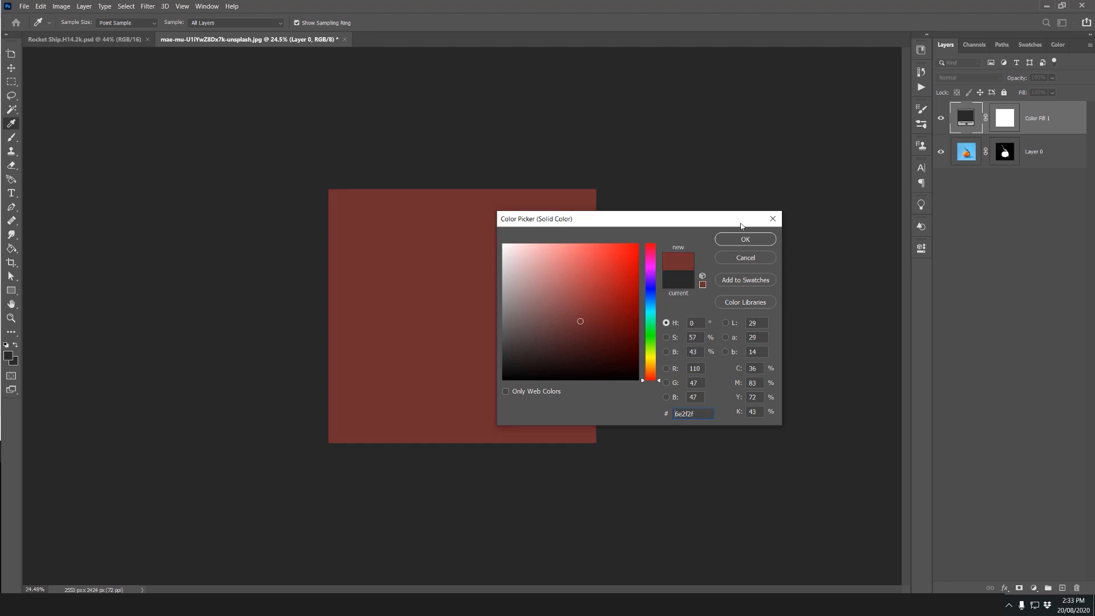
{"action": "left_click", "coordinate": [743, 235]}
Step: Place the red fill layer beneath the orange layer and toggle the fill's visibility to check the cutout
{"action": "left_click_drag", "start_coordinate": [968, 123], "coordinate": [973, 169]}
{"action": "scroll", "coordinate": [593, 405], "scroll_direction": "up", "scroll_amount": 3}
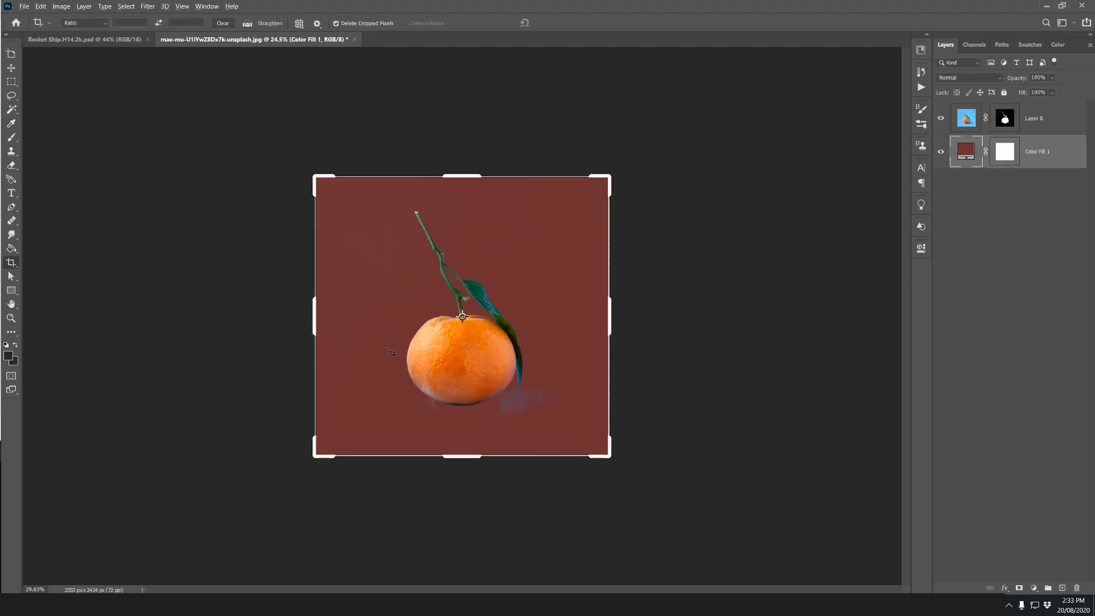
{"action": "scroll", "coordinate": [713, 228], "scroll_direction": "down", "scroll_amount": 1}
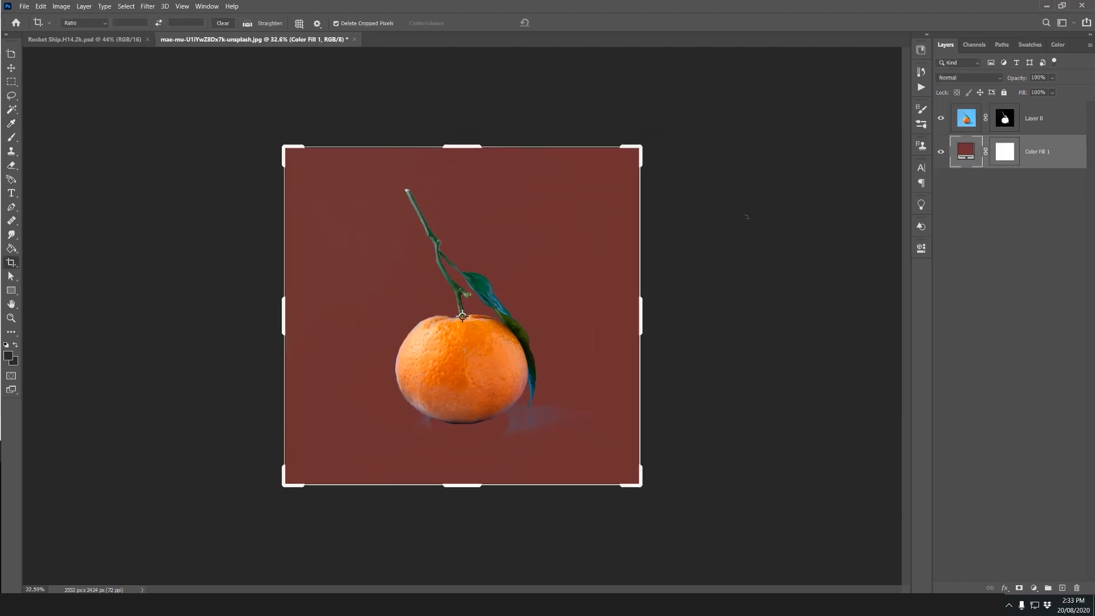
{"action": "left_click", "coordinate": [941, 152]}
{"action": "left_click", "coordinate": [941, 153]}
Step: Paint black on the orange layer's mask to hide the leftover bluish shadow beneath the fruit and leaf tip
{"action": "scroll", "coordinate": [585, 332], "scroll_direction": "up", "scroll_amount": 4}
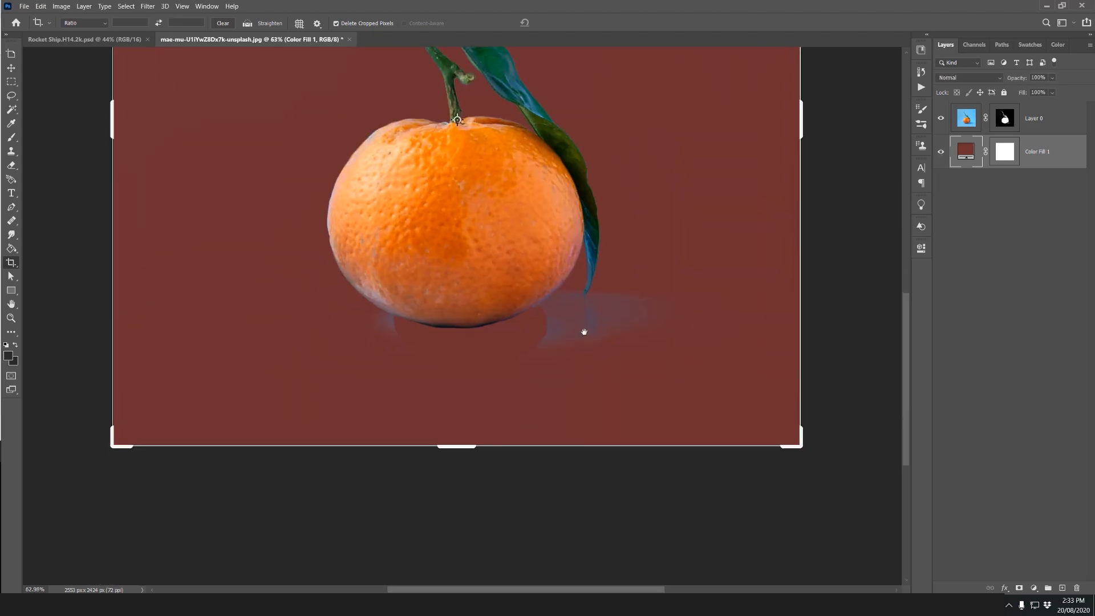
{"action": "scroll", "coordinate": [584, 332], "scroll_direction": "up", "scroll_amount": 3}
{"action": "left_click", "coordinate": [1006, 119]}
{"action": "key", "text": "b"}
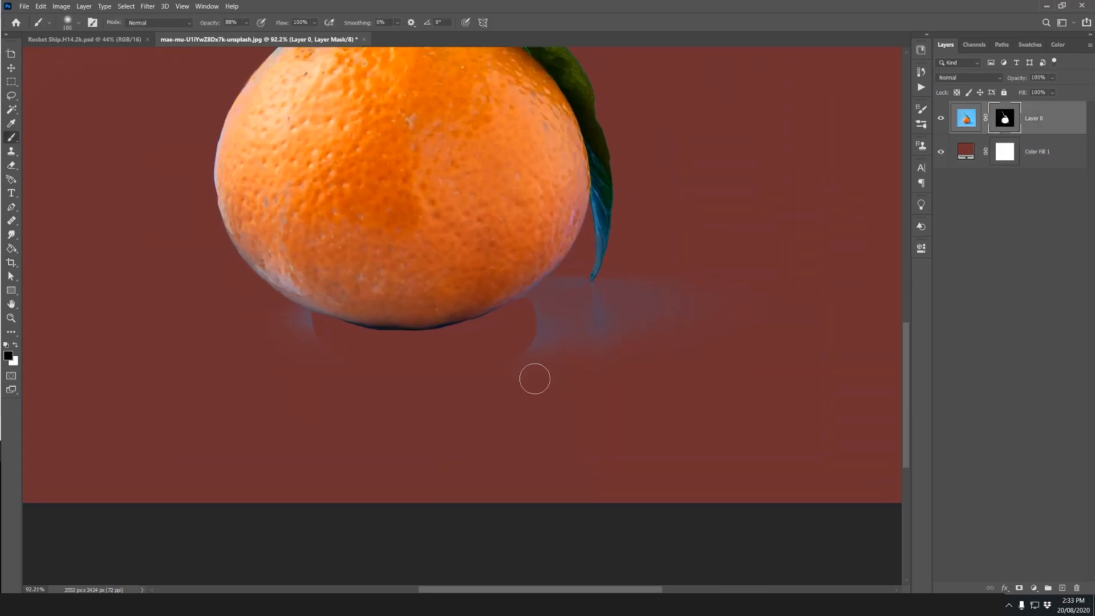
{"action": "mouse_move", "coordinate": [504, 384]}
{"action": "left_mouse_down"}
{"action": "mouse_move", "coordinate": [617, 299]}
{"action": "mouse_move", "coordinate": [492, 387]}
{"action": "mouse_move", "coordinate": [663, 252]}
{"action": "mouse_move", "coordinate": [522, 365]}
{"action": "mouse_move", "coordinate": [597, 286]}
{"action": "mouse_move", "coordinate": [532, 326]}
{"action": "mouse_move", "coordinate": [540, 303]}
{"action": "mouse_move", "coordinate": [595, 361]}
{"action": "mouse_move", "coordinate": [694, 293]}
{"action": "left_mouse_up"}
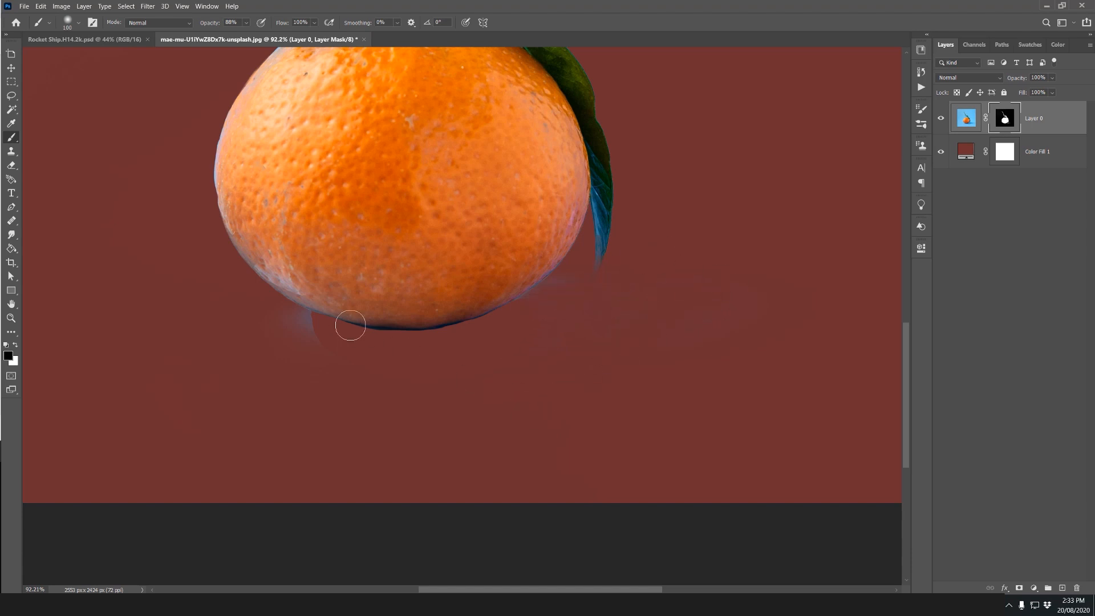
{"action": "mouse_move", "coordinate": [350, 325]}
{"action": "left_mouse_down"}
{"action": "mouse_move", "coordinate": [352, 367]}
{"action": "mouse_move", "coordinate": [372, 354]}
{"action": "mouse_move", "coordinate": [457, 352]}
{"action": "mouse_move", "coordinate": [599, 284]}
{"action": "left_mouse_up"}
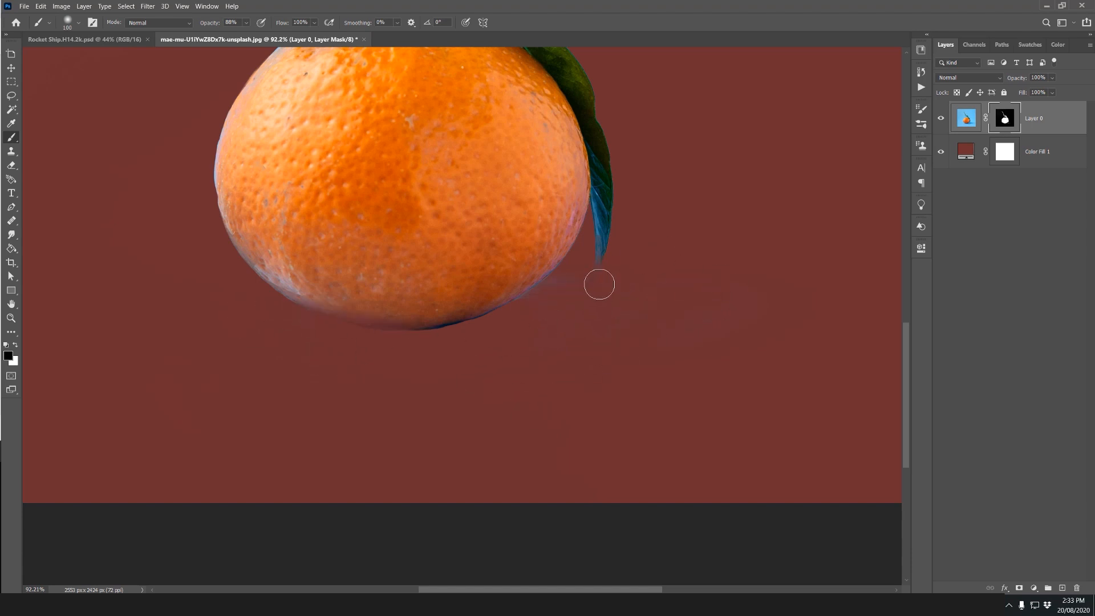
{"action": "scroll", "coordinate": [326, 342], "scroll_direction": "up", "scroll_amount": 3}
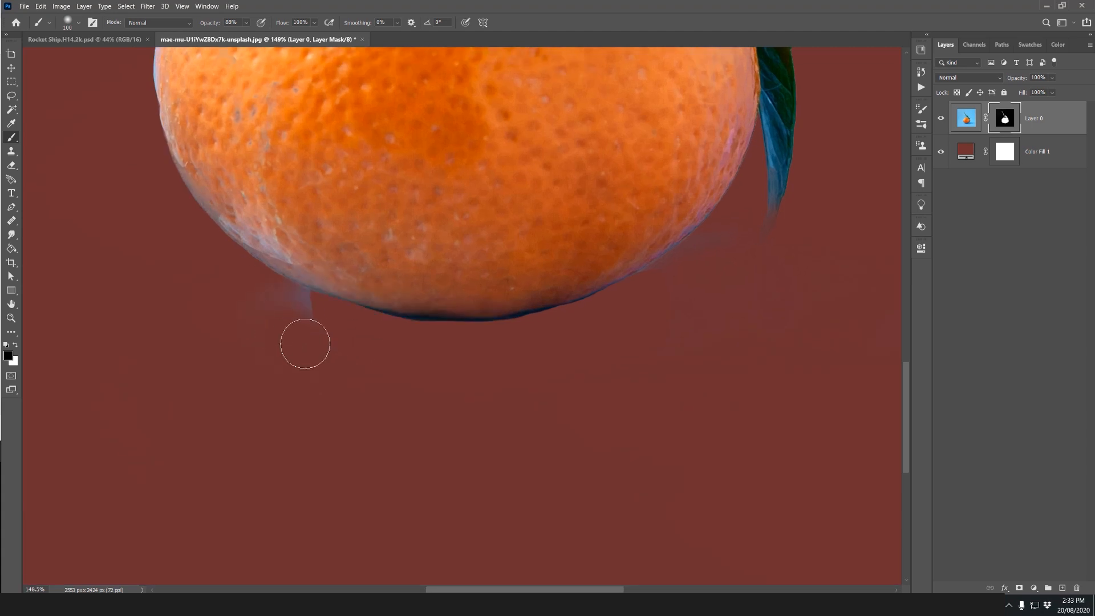
Step: Restore the erased tip of the leaf by painting white on the mask with a 20 px brush
{"action": "key", "text": "space"}
{"action": "mouse_move", "coordinate": [812, 337]}
{"action": "left_mouse_down"}
{"action": "mouse_move", "coordinate": [609, 437]}
{"action": "mouse_move", "coordinate": [609, 408]}
{"action": "left_mouse_up"}
{"action": "key", "text": "x"}
{"action": "key", "text": "bracketleft"}
{"action": "key", "text": "bracketleft"}
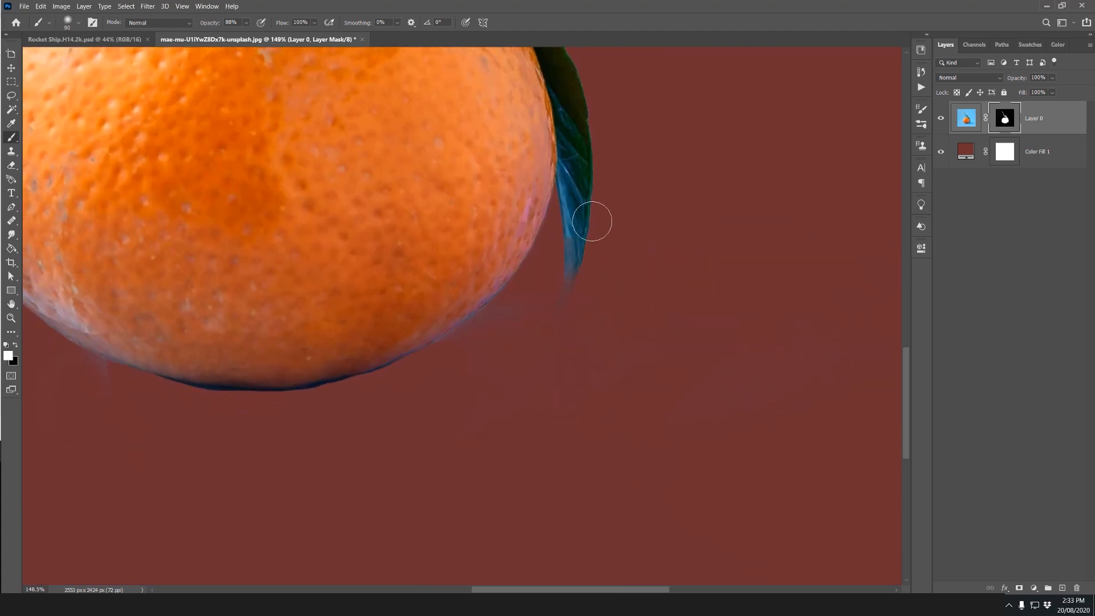
{"action": "key", "text": "bracketleft"}
{"action": "key", "text": "bracketleft"}
{"action": "key", "text": "bracketleft"}
{"action": "key", "text": "bracketleft"}
{"action": "key", "text": "bracketleft"}
{"action": "key", "text": "bracketleft"}
{"action": "left_click_drag", "start_coordinate": [568, 281], "coordinate": [561, 304]}
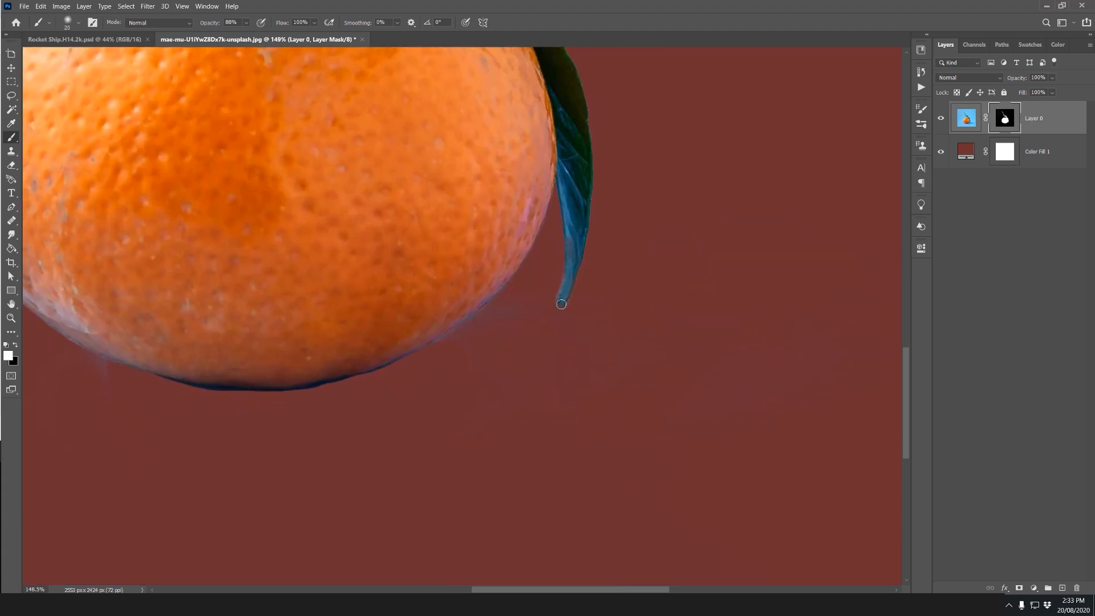
Step: Add a Color Balance adjustment layer and set its highlights to +34 red and +10 blue
{"action": "scroll", "coordinate": [570, 251], "scroll_direction": "down", "scroll_amount": 7}
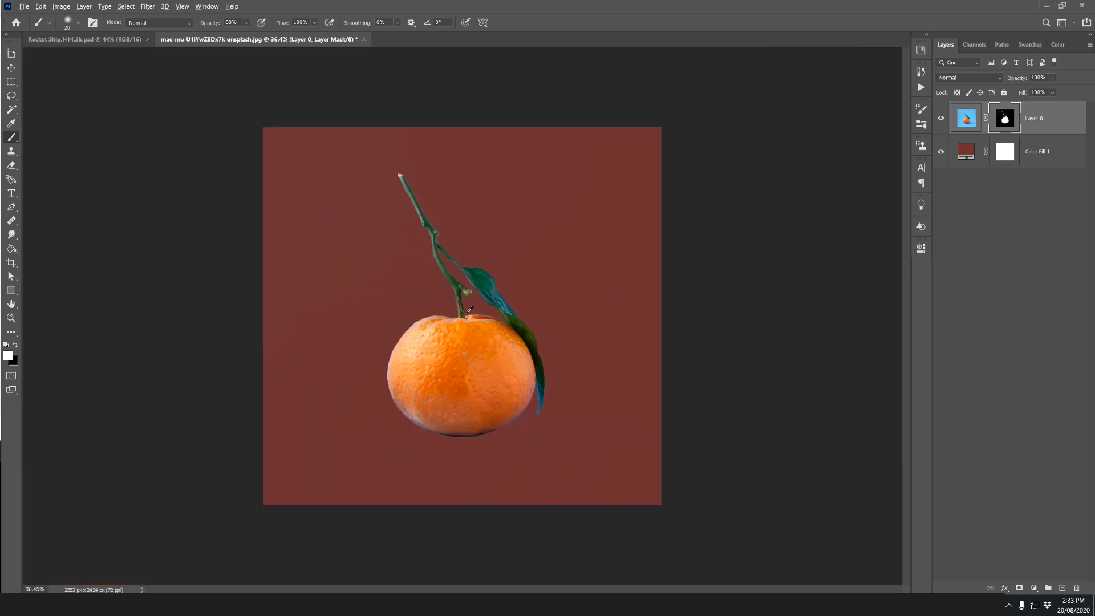
{"action": "scroll", "coordinate": [470, 308], "scroll_direction": "up", "scroll_amount": 2}
{"action": "left_click", "coordinate": [1034, 588]}
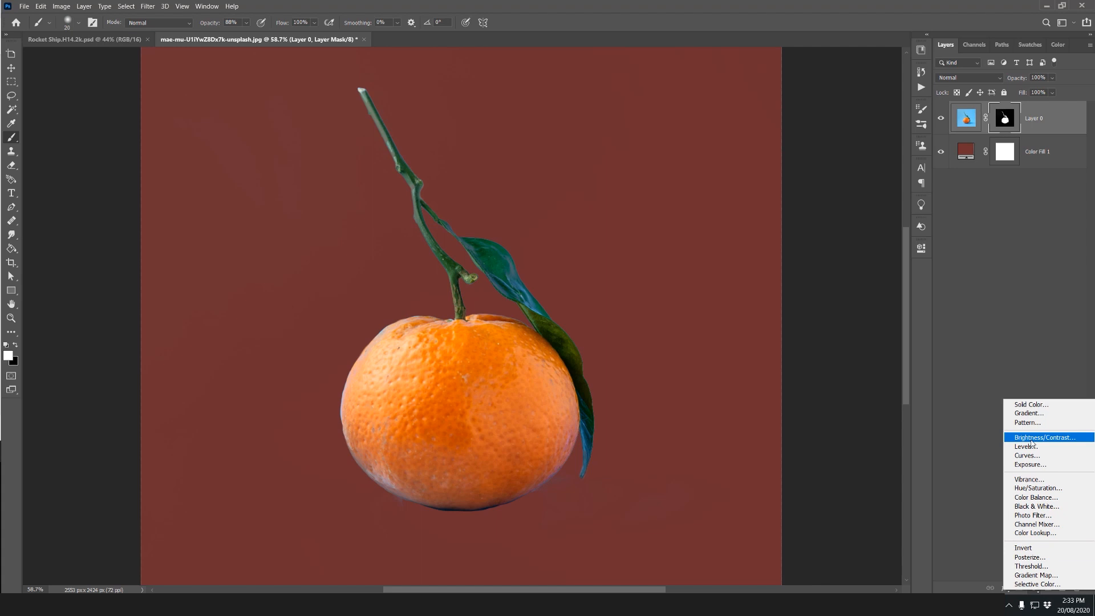
{"action": "left_click", "coordinate": [1044, 498]}
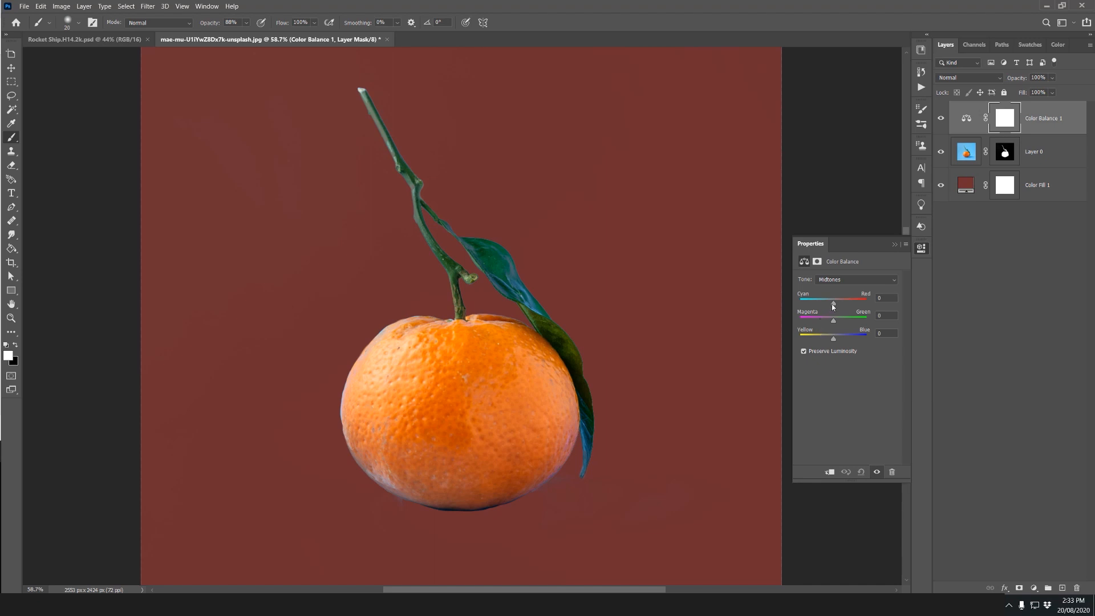
{"action": "left_click_drag", "start_coordinate": [846, 304], "coordinate": [854, 306]}
{"action": "left_click", "coordinate": [838, 281]}
{"action": "left_click", "coordinate": [830, 305]}
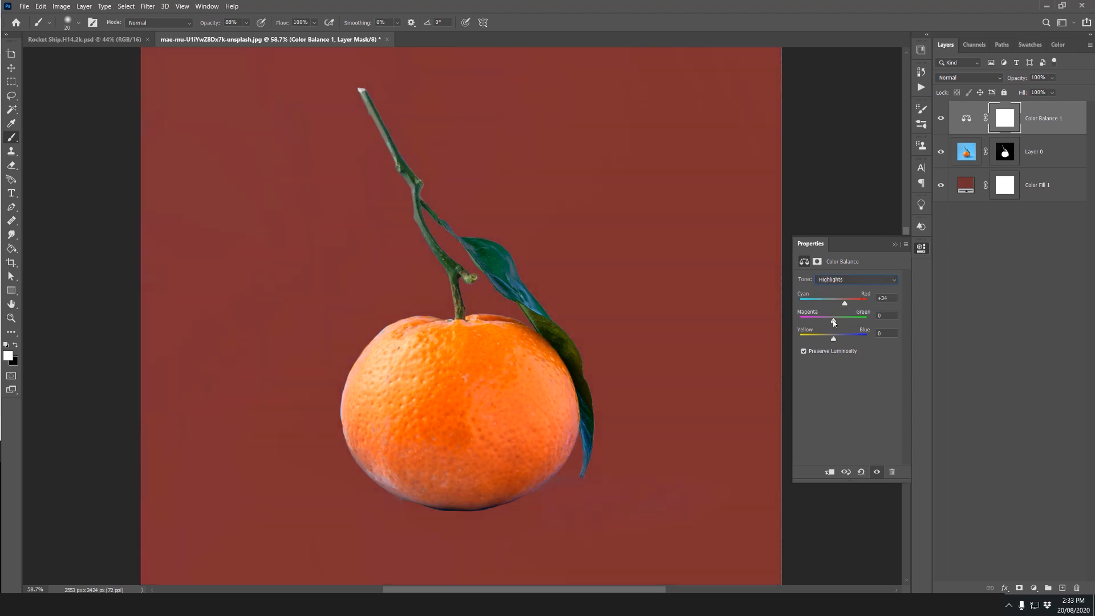
{"action": "left_click_drag", "start_coordinate": [841, 340], "coordinate": [839, 343]}
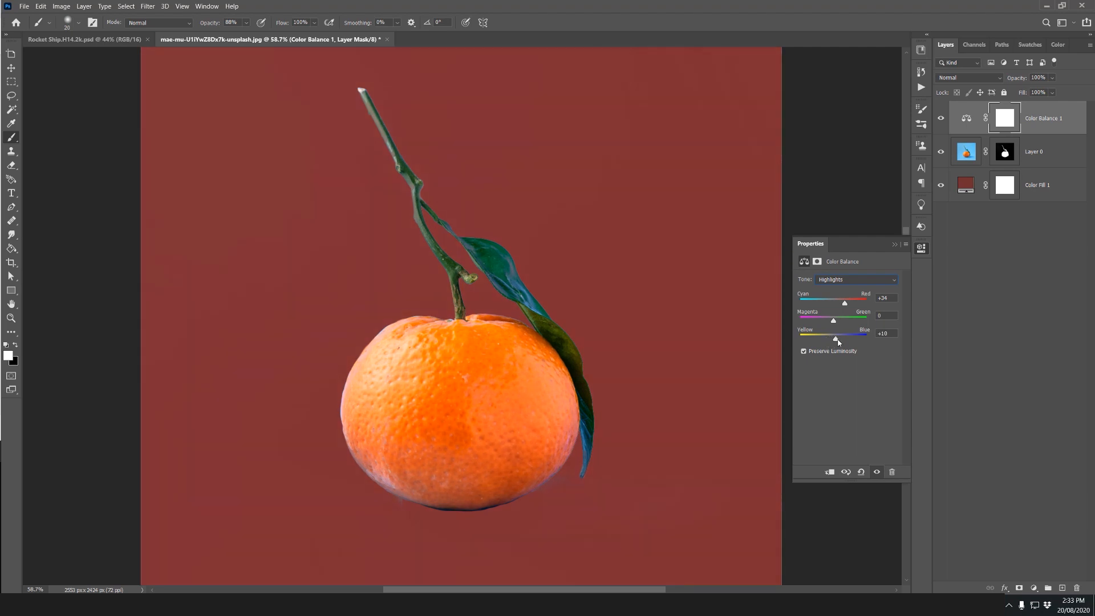
Step: Try shifting the Color Balance shadows to +26 red, and undo that change
{"action": "left_click", "coordinate": [873, 284]}
{"action": "left_click", "coordinate": [839, 281]}
{"action": "left_click_drag", "start_coordinate": [842, 303], "coordinate": [844, 304]}
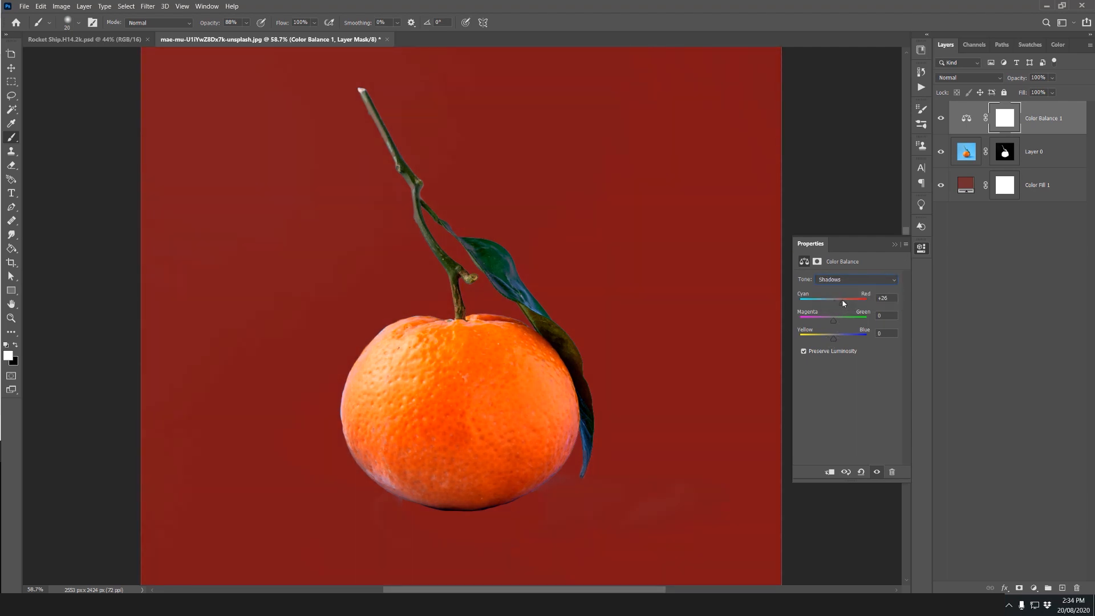
{"action": "key", "text": "ctrl+z"}
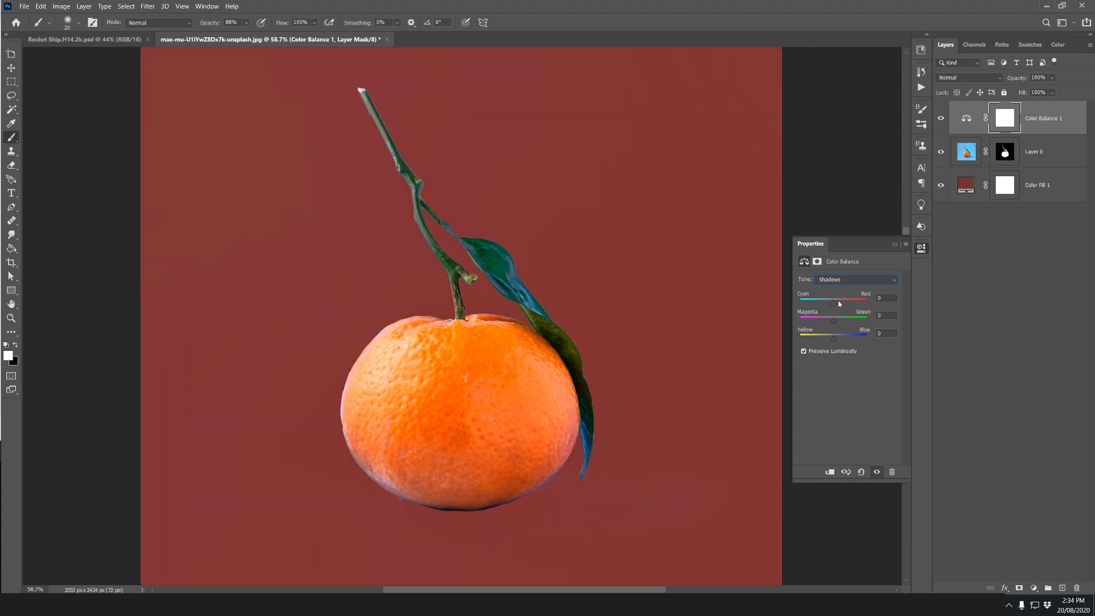
Step: Clip the Color Balance adjustment to the orange layer and toggle its visibility to compare the effect
{"action": "left_click", "coordinate": [921, 250]}
{"action": "left_click", "coordinate": [1014, 134], "text": "alt"}
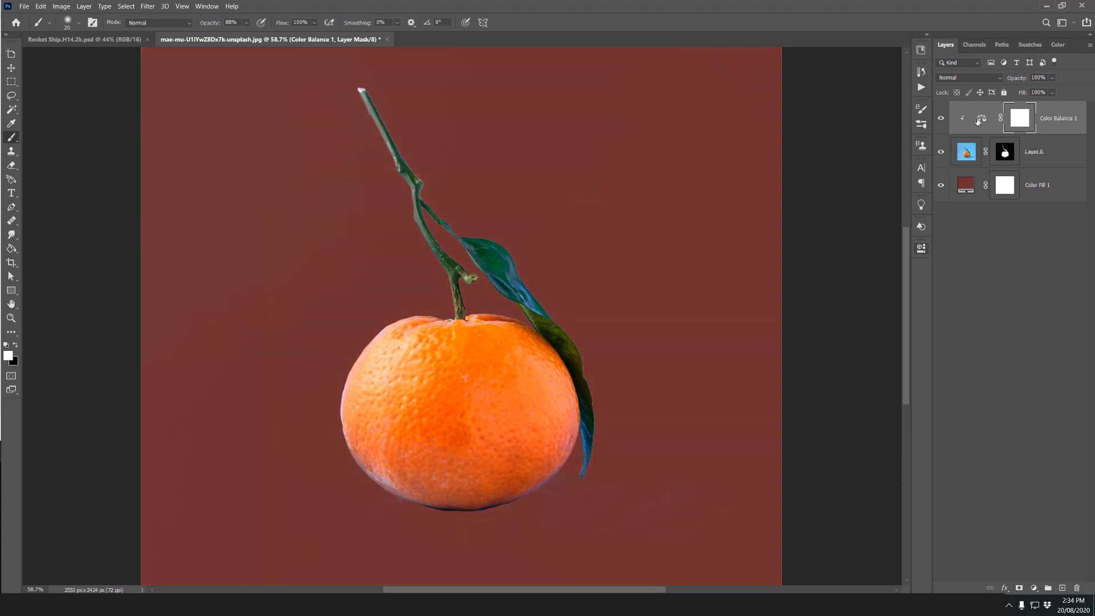
{"action": "left_click", "coordinate": [952, 121]}
{"action": "left_click", "coordinate": [945, 121]}
{"action": "left_click", "coordinate": [943, 121]}
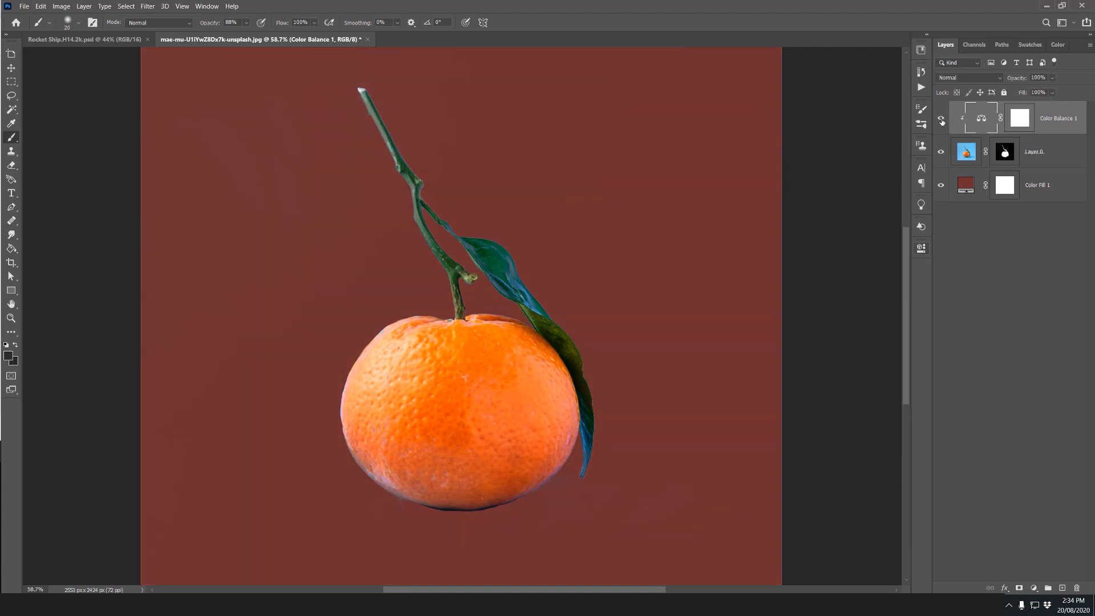
Step: Add a Hue/Saturation adjustment layer and set the saturation of the Blues to -100
{"action": "scroll", "coordinate": [505, 346], "scroll_direction": "down", "scroll_amount": 3}
{"action": "scroll", "coordinate": [507, 345], "scroll_direction": "up", "scroll_amount": 7}
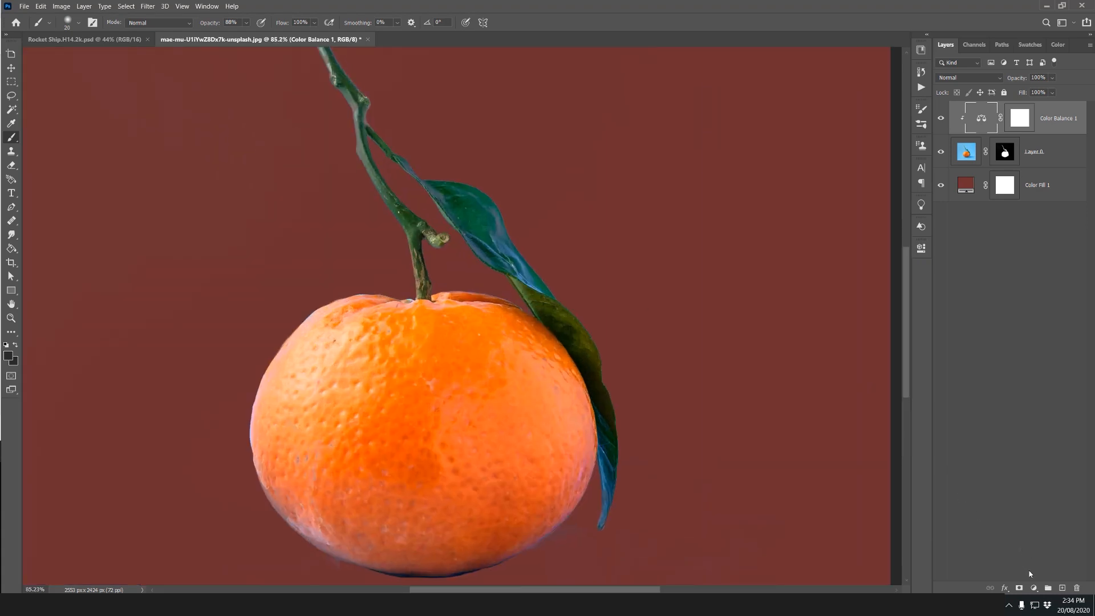
{"action": "left_click", "coordinate": [1038, 590]}
{"action": "left_click", "coordinate": [1036, 487]}
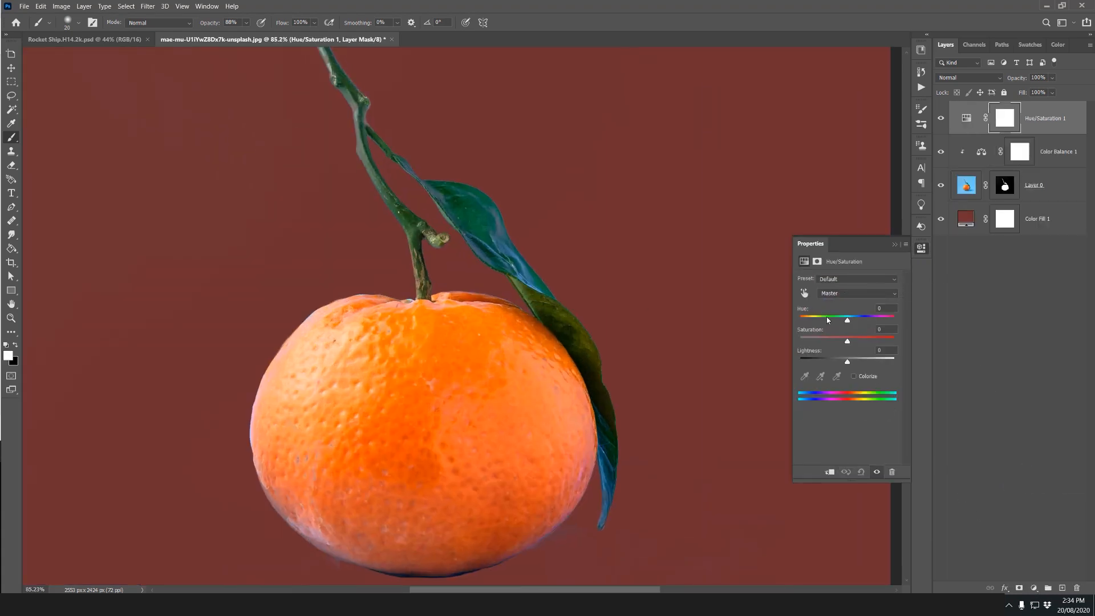
{"action": "left_click", "coordinate": [840, 293]}
{"action": "left_click", "coordinate": [837, 294]}
{"action": "left_click", "coordinate": [826, 294]}
{"action": "left_click", "coordinate": [825, 341]}
{"action": "left_click_drag", "start_coordinate": [847, 342], "coordinate": [830, 343]}
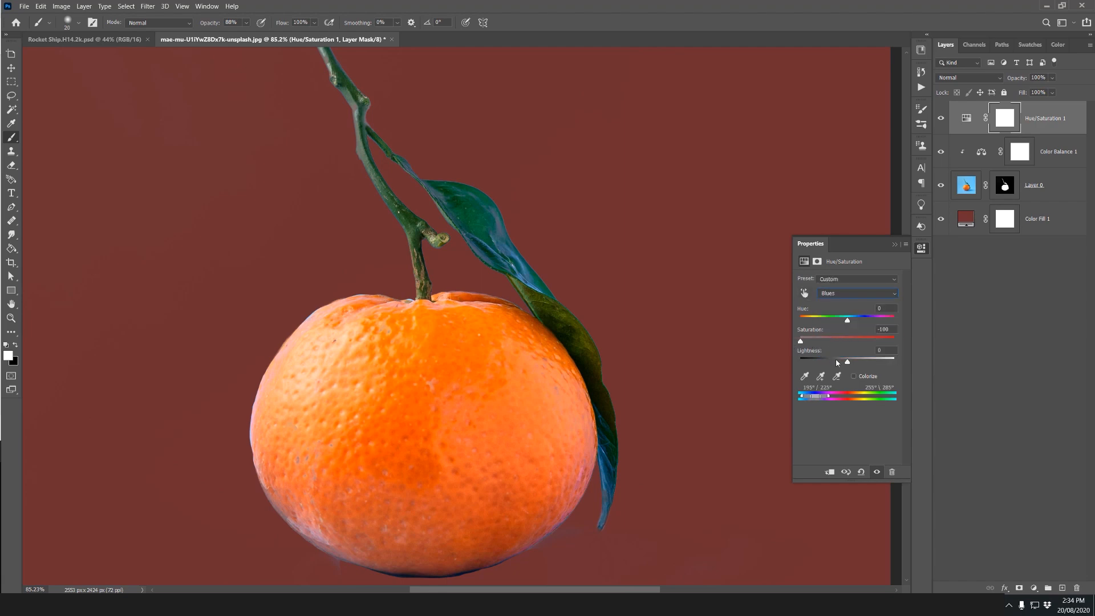
Step: Try different saturation values for the Cyans, such as -100 and -30, to tone down the blue cast on the leaf
{"action": "left_click", "coordinate": [834, 292]}
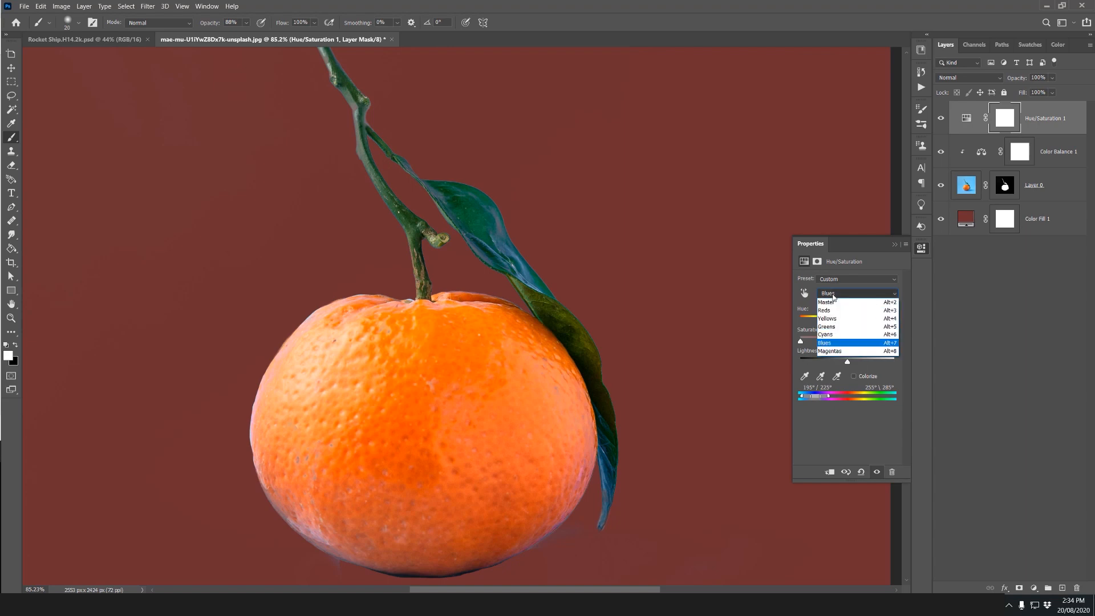
{"action": "left_click", "coordinate": [835, 341]}
{"action": "left_click", "coordinate": [837, 298]}
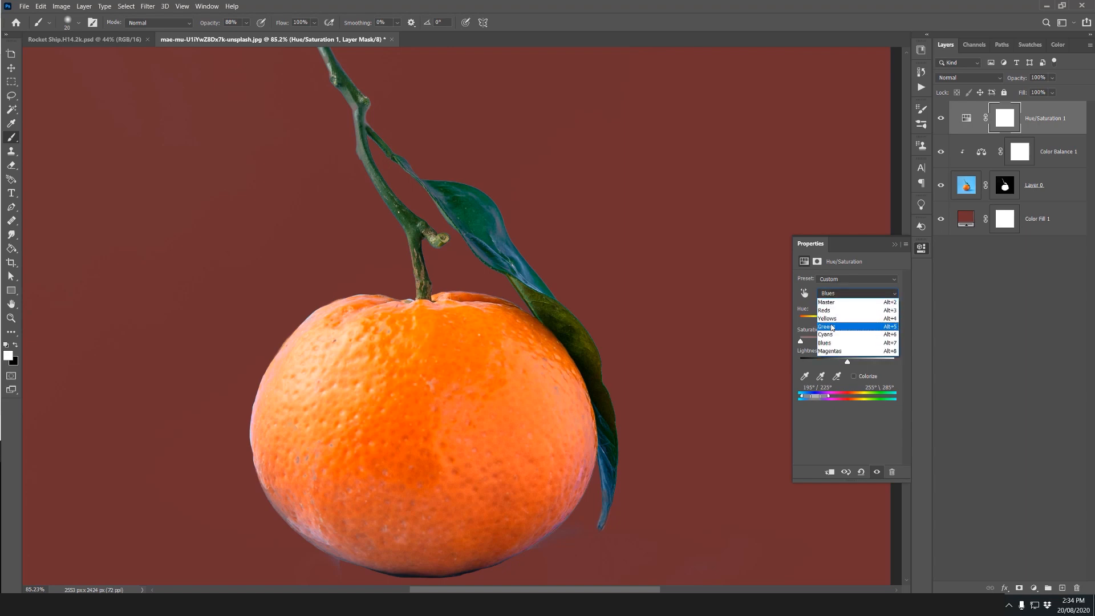
{"action": "left_click", "coordinate": [822, 334]}
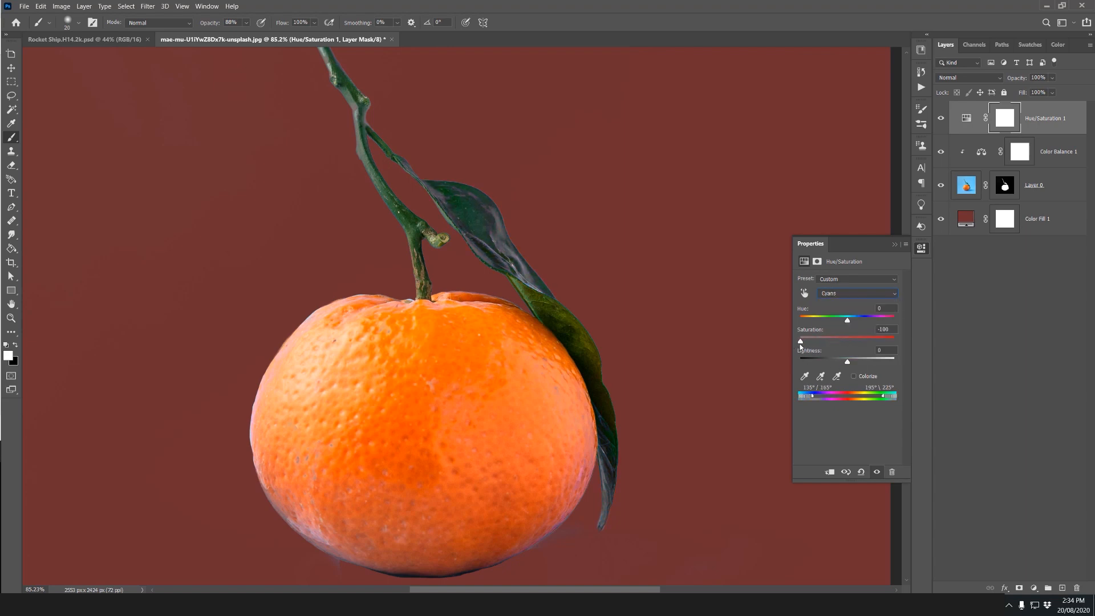
{"action": "mouse_move", "coordinate": [814, 340]}
{"action": "left_mouse_down"}
{"action": "mouse_move", "coordinate": [885, 343]}
{"action": "mouse_move", "coordinate": [814, 342]}
{"action": "left_mouse_up"}
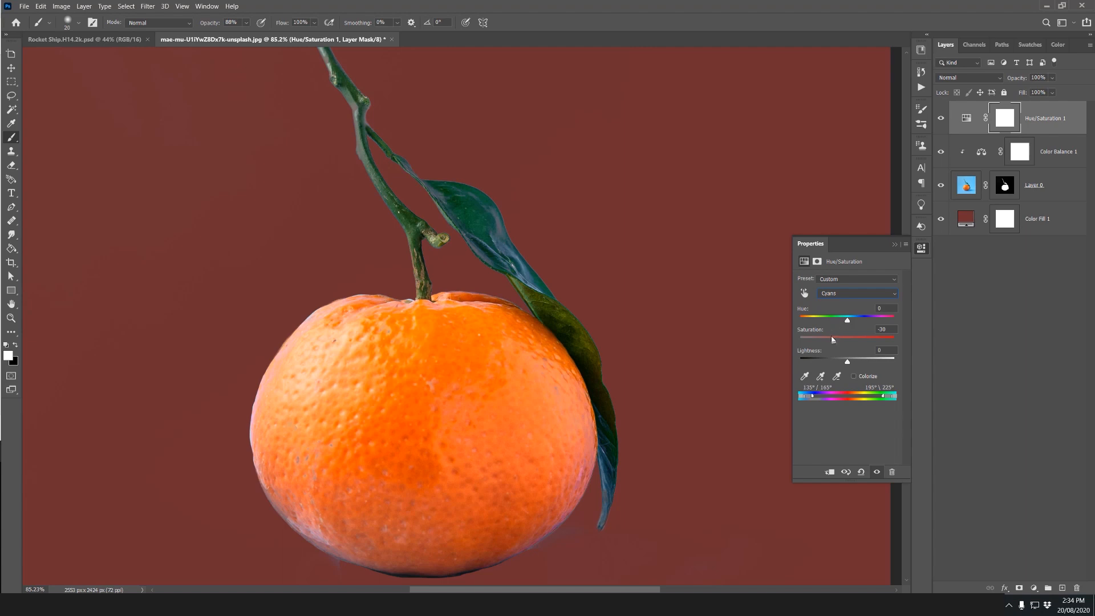
{"action": "left_click_drag", "start_coordinate": [810, 342], "coordinate": [863, 343]}
{"action": "left_click", "coordinate": [922, 253]}
Step: Try lowering the Master saturation of the Hue/Saturation adjustment, and undo it
{"action": "double_click", "coordinate": [970, 119]}
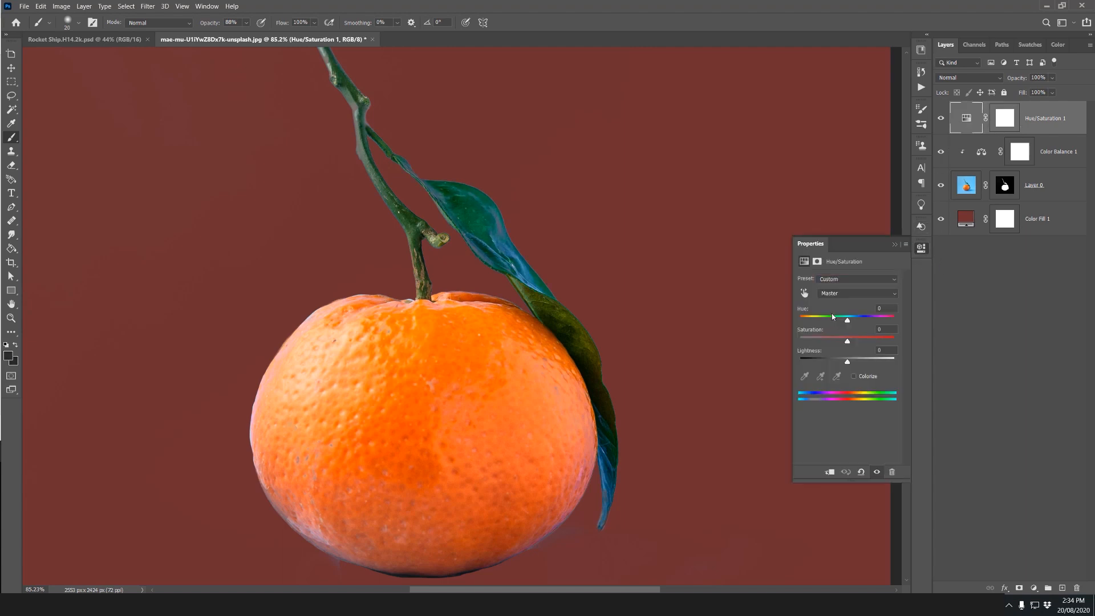
{"action": "left_click_drag", "start_coordinate": [847, 341], "coordinate": [805, 341]}
{"action": "key", "text": "ctrl+z"}
Step: Set the saturation of the Cyans to about -82 in the Hue/Saturation adjustment
{"action": "left_click", "coordinate": [843, 292]}
{"action": "left_click", "coordinate": [831, 337]}
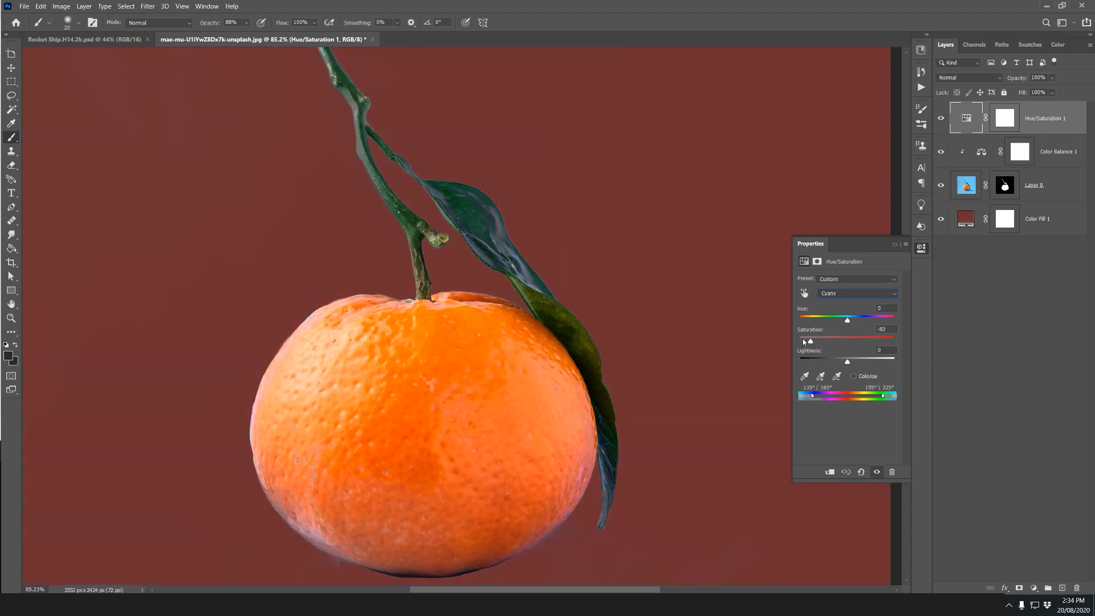
{"action": "left_click", "coordinate": [921, 250]}
Step: Deselect all layers and compare the whole cutout with and without the red background fill
{"action": "left_click_drag", "start_coordinate": [606, 259], "coordinate": [703, 296]}
{"action": "key", "text": "v"}
{"action": "left_click", "coordinate": [704, 296]}
{"action": "scroll", "coordinate": [379, 320], "scroll_direction": "up", "scroll_amount": 2}
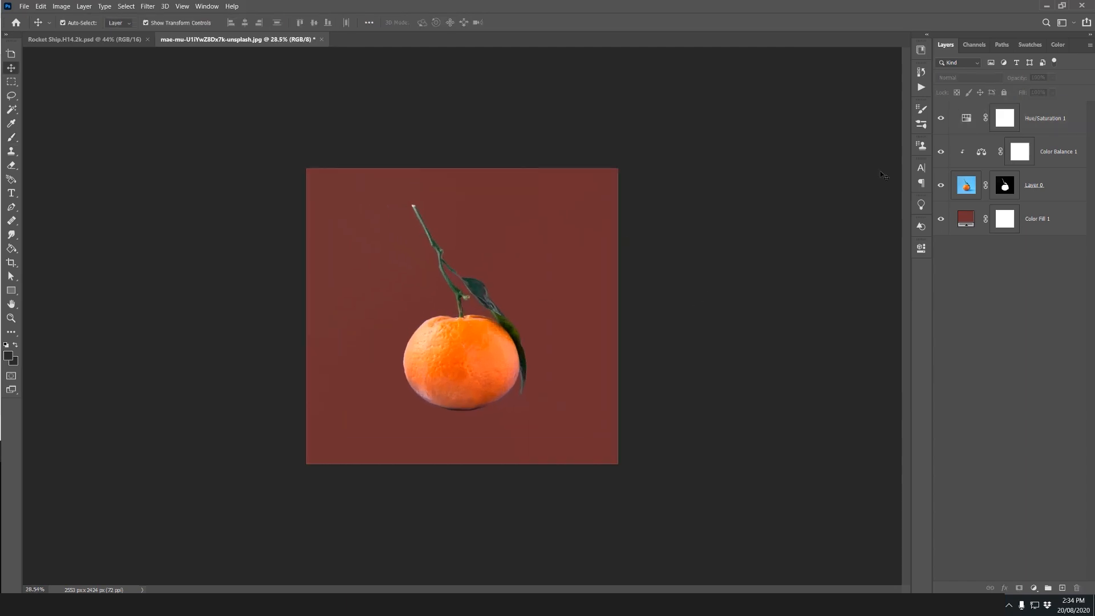
{"action": "left_click", "coordinate": [941, 218]}
{"action": "left_click", "coordinate": [941, 219]}
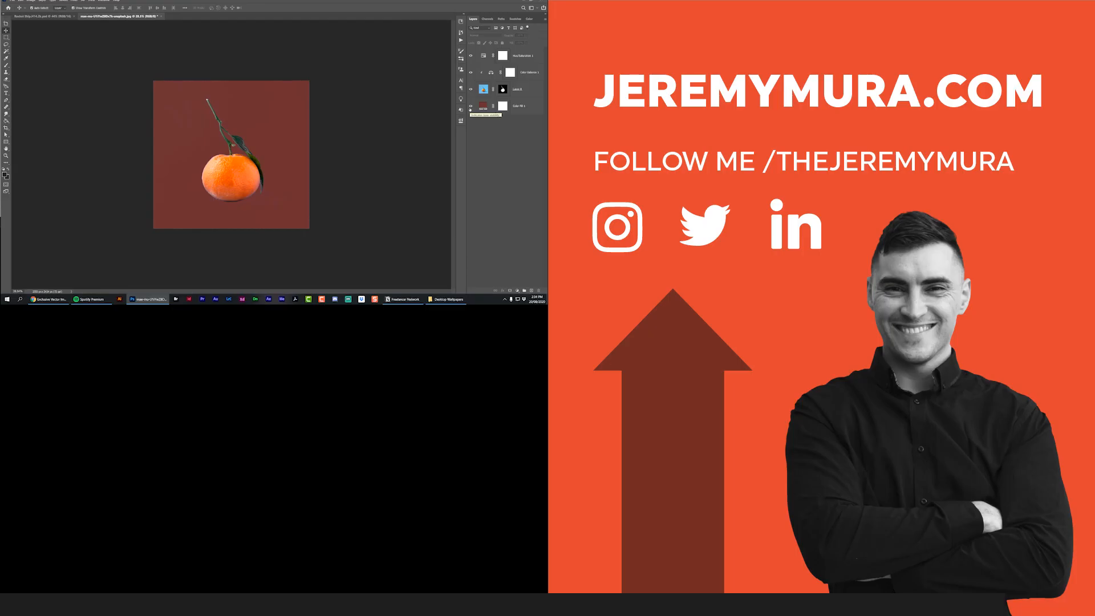